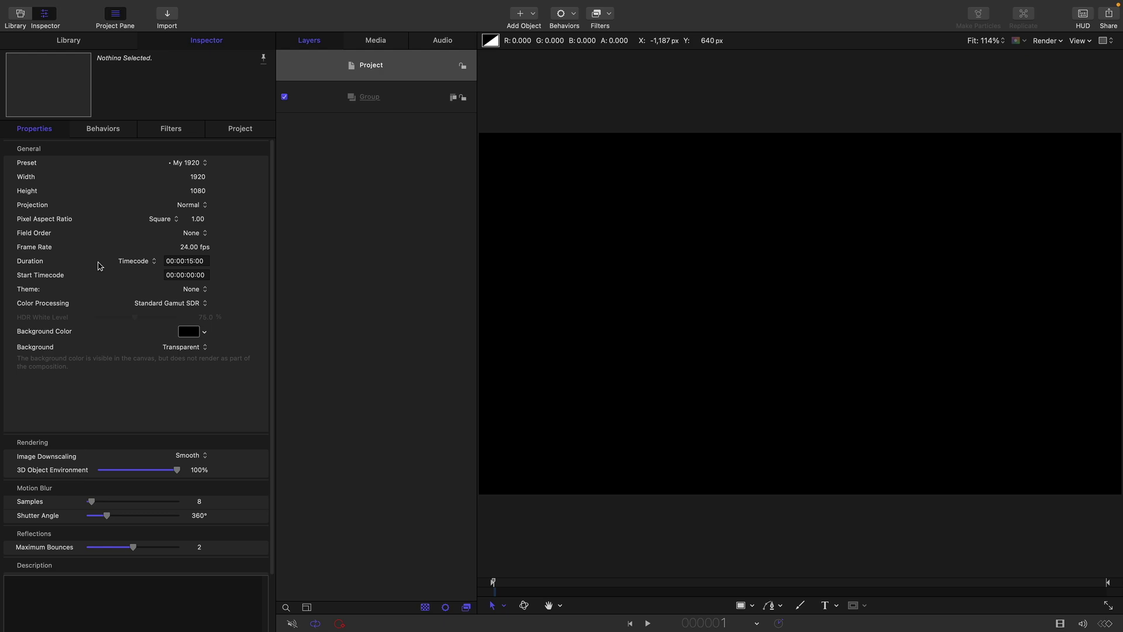
- Draw a circle inside the Group and reset its transform to centre it at 0, 0
left_click(398, 96)
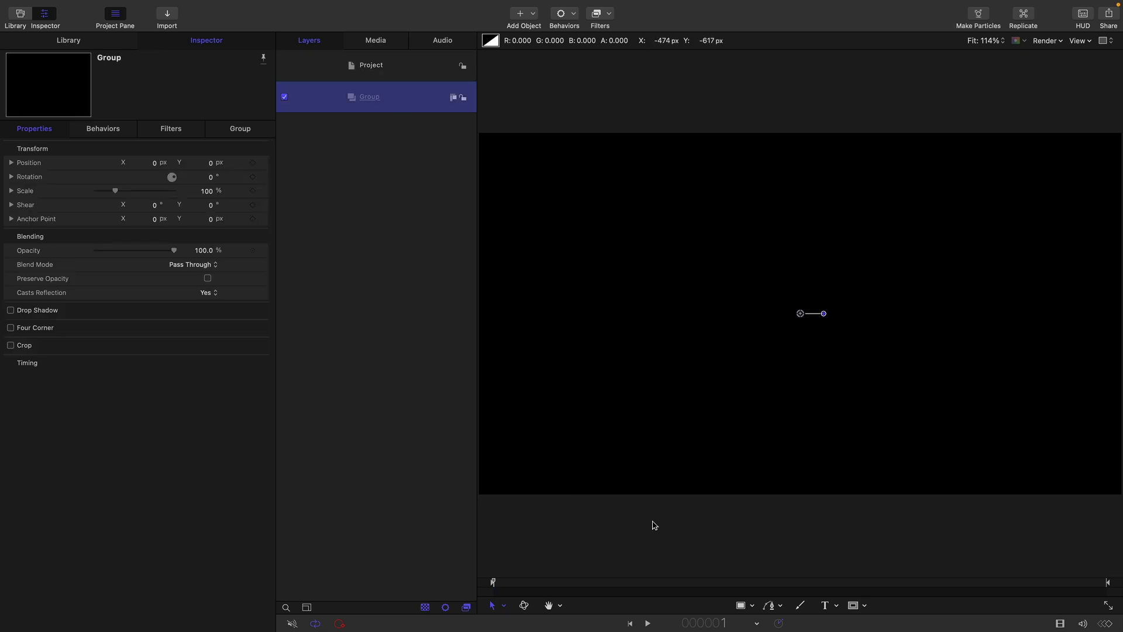
left_click(749, 604)
left_click(760, 572)
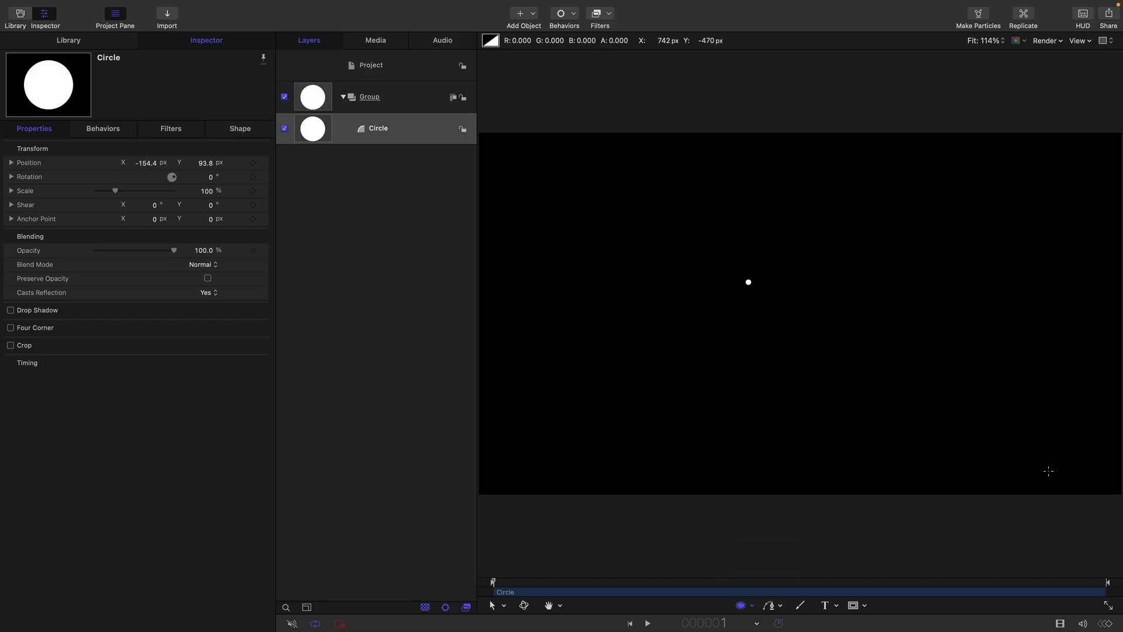
right_click(157, 149)
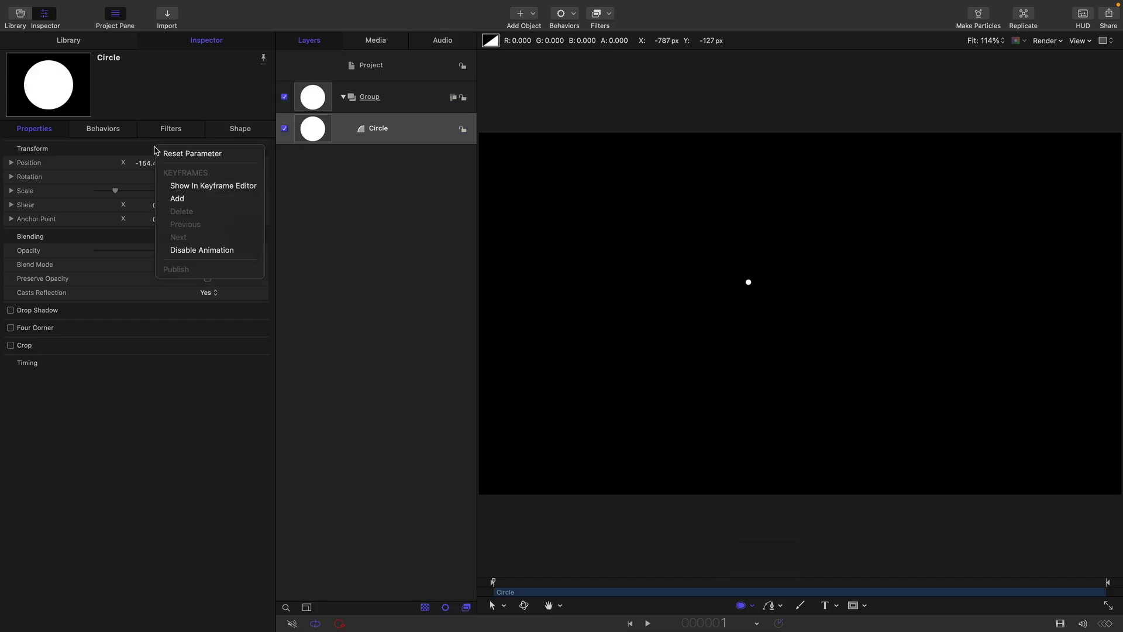
left_click(174, 154)
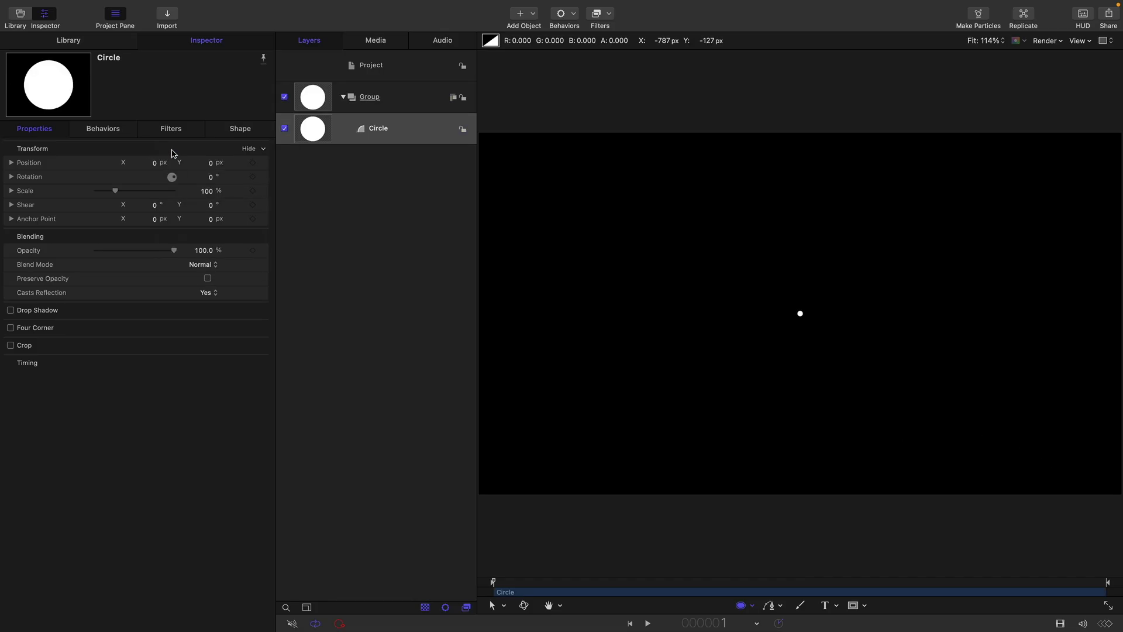
- Open the circle's Shape > Geometry settings and start editing its Radius
left_click(241, 128)
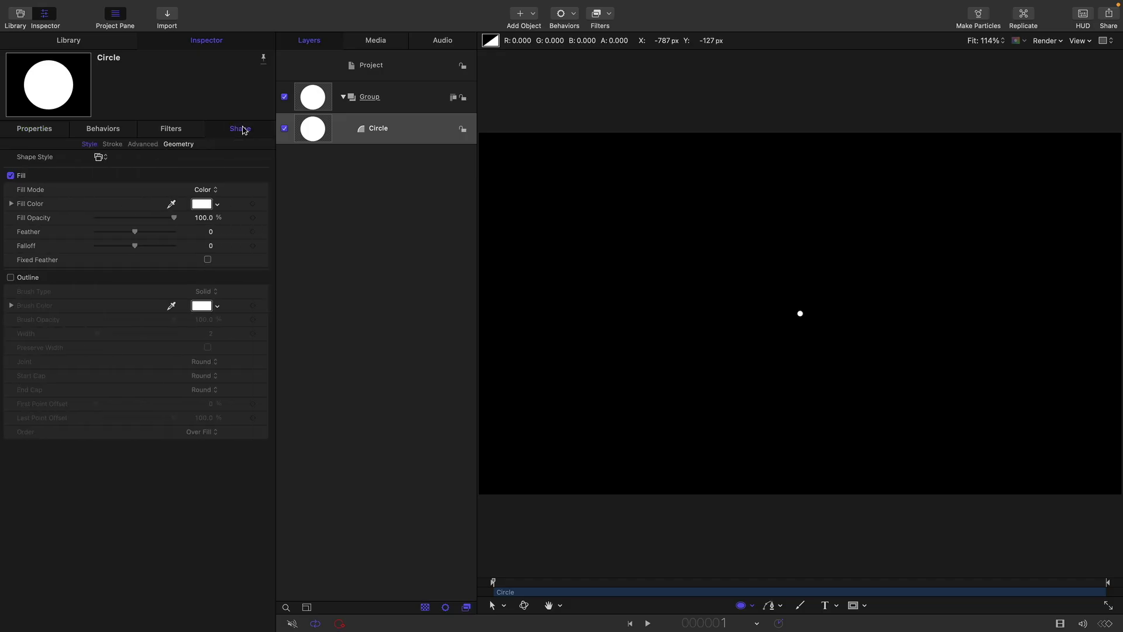
left_click(176, 144)
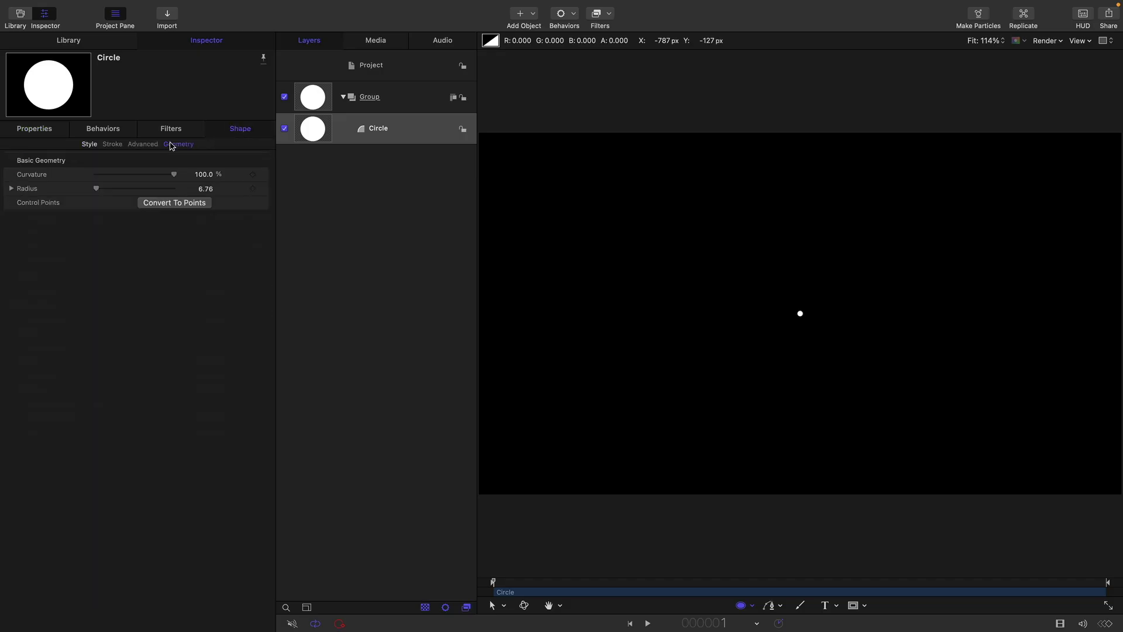
left_click(201, 189)
- Set the circle's radius to 1 and convert it into a particle emitter with Make Particles
type("1")
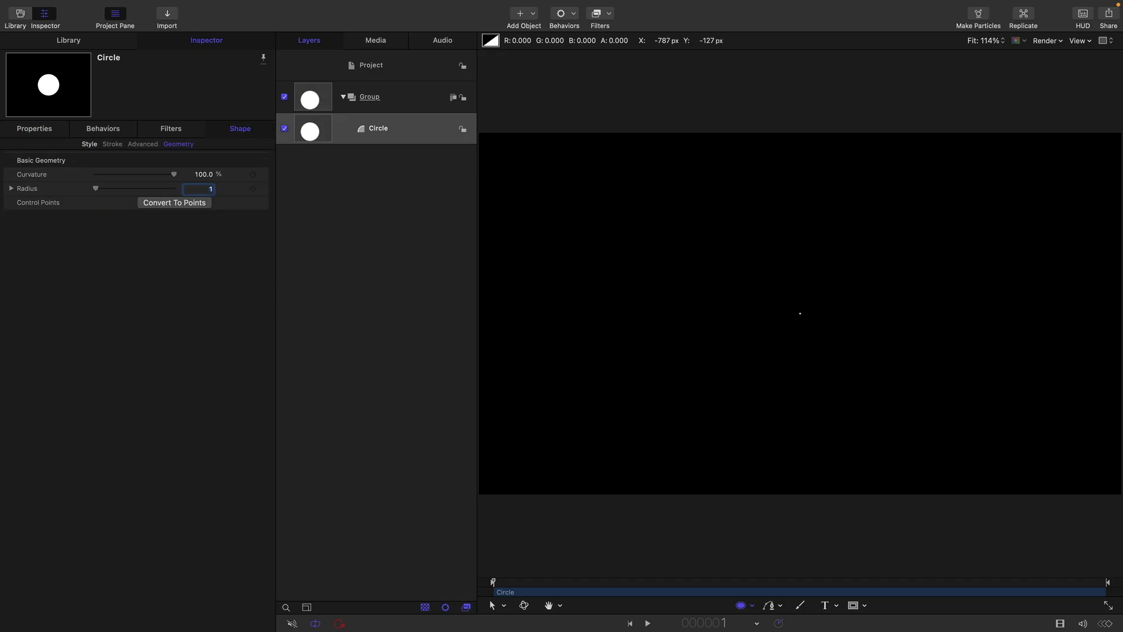
left_click(161, 6)
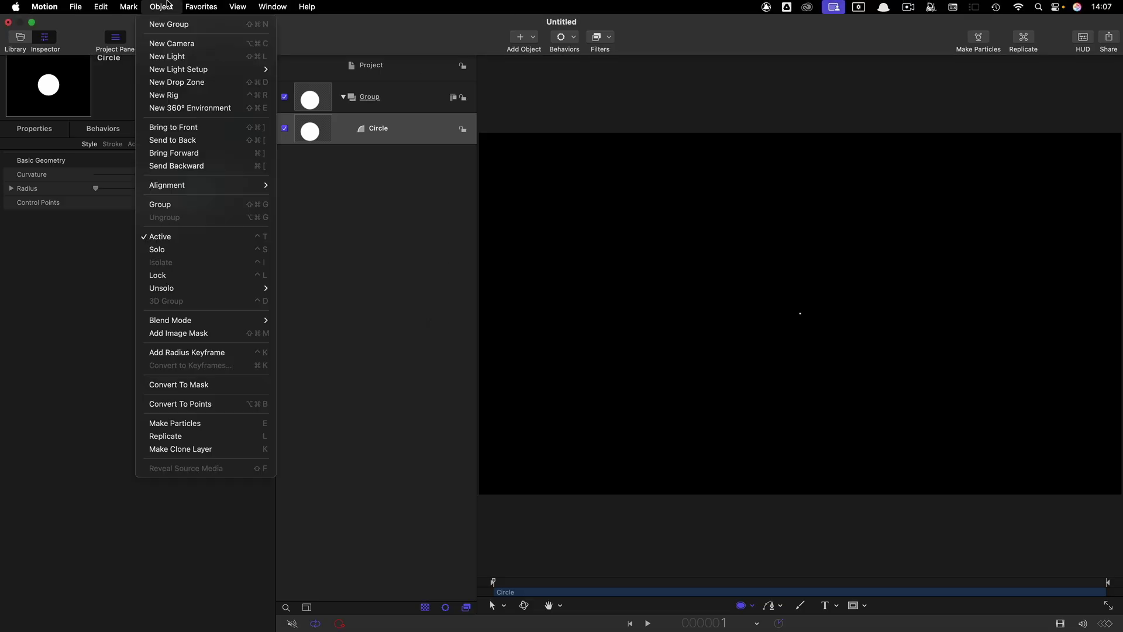
left_click(196, 424)
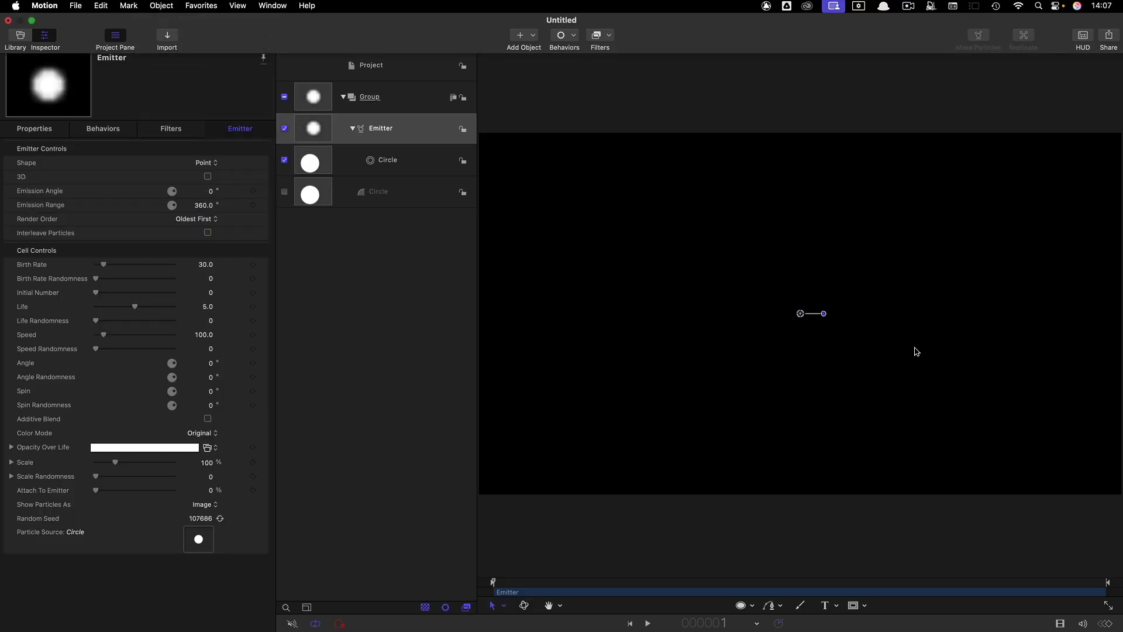
- Set the emitter Shape to Rectangle with Random Fill arrangement
left_click(208, 163)
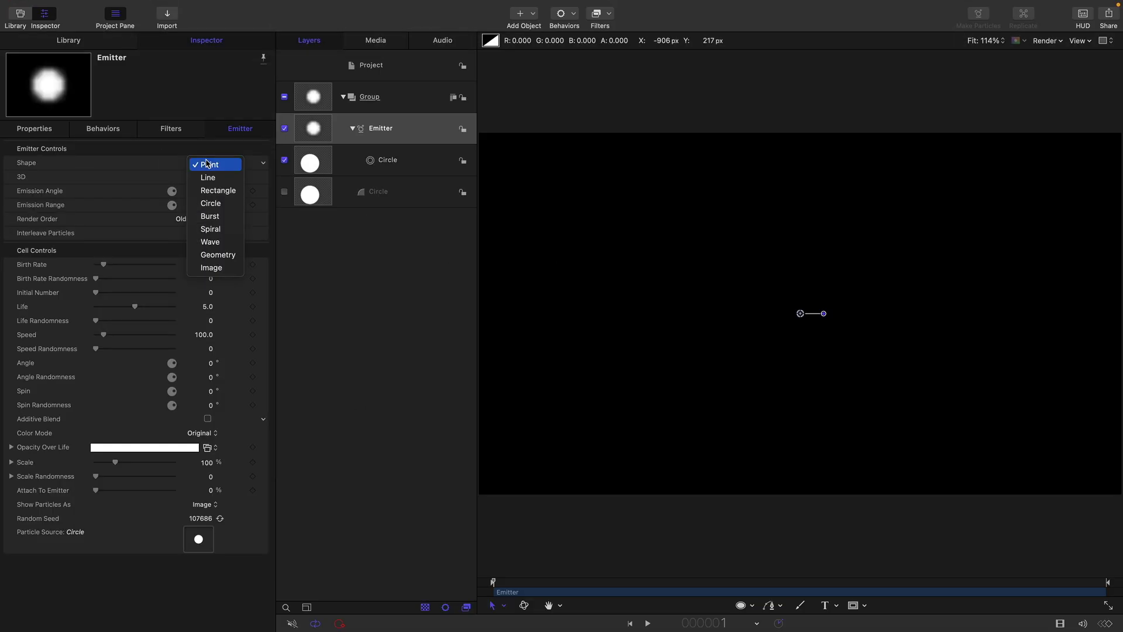
left_click(217, 190)
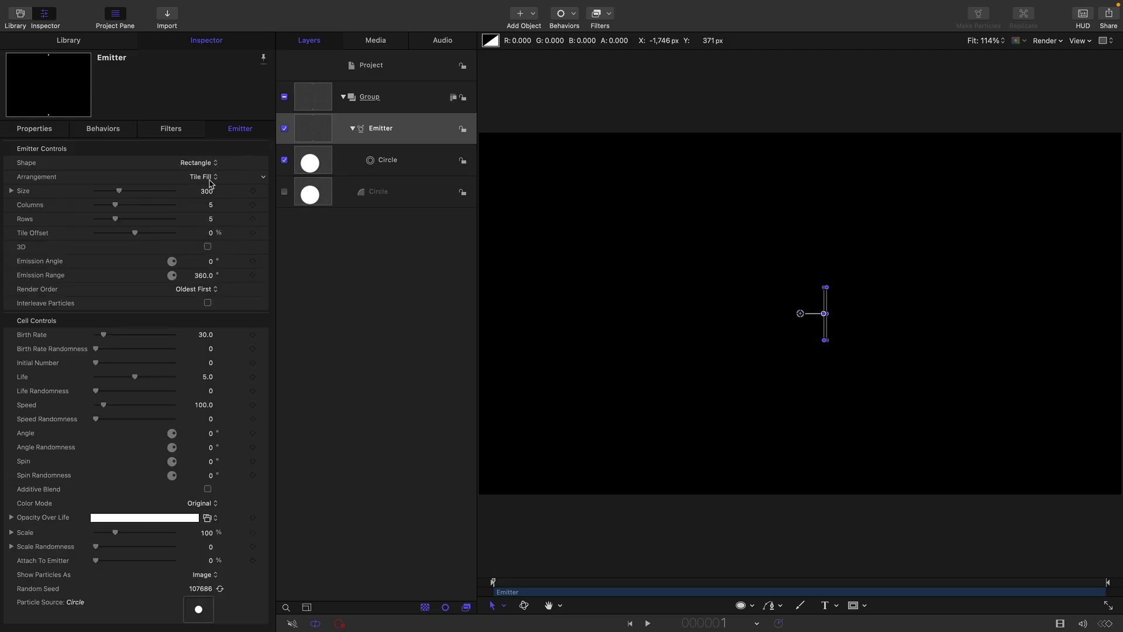
left_click(208, 177)
left_click(213, 192)
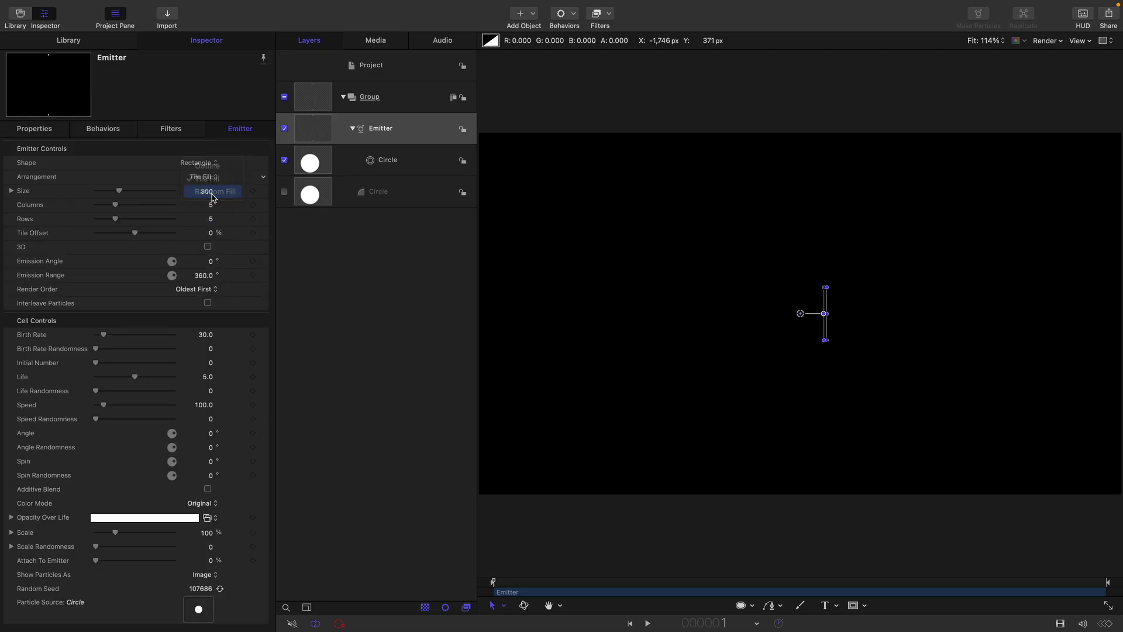
- Make the emitter rectangle 1920 wide and 1 high, and enable 3D
left_click(11, 190)
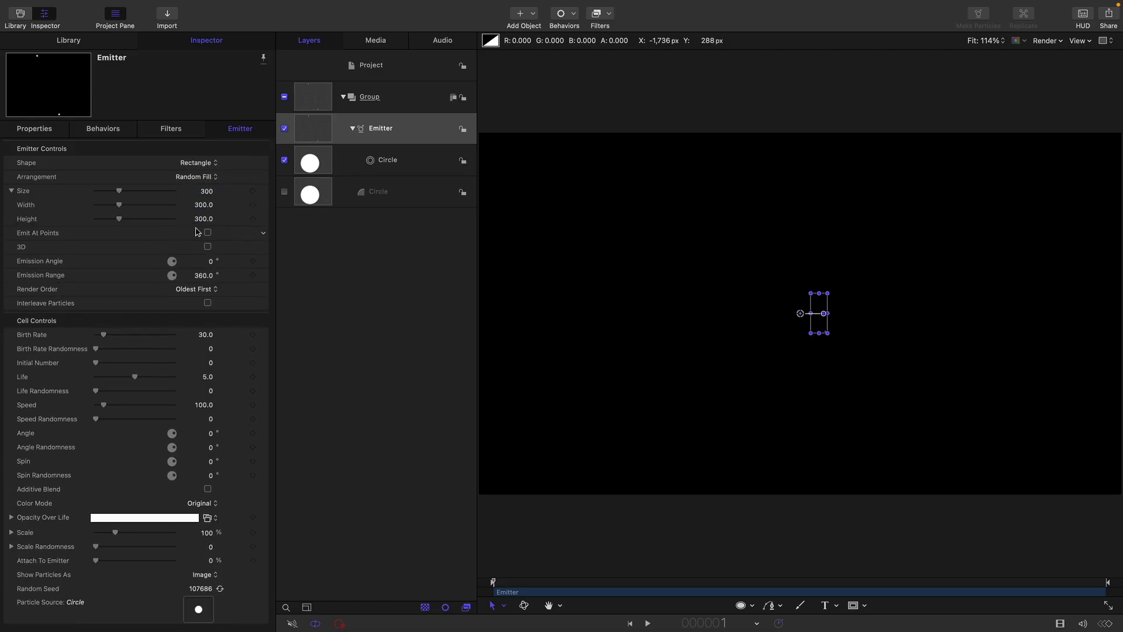
left_click(199, 204)
type("1920")
key("Tab")
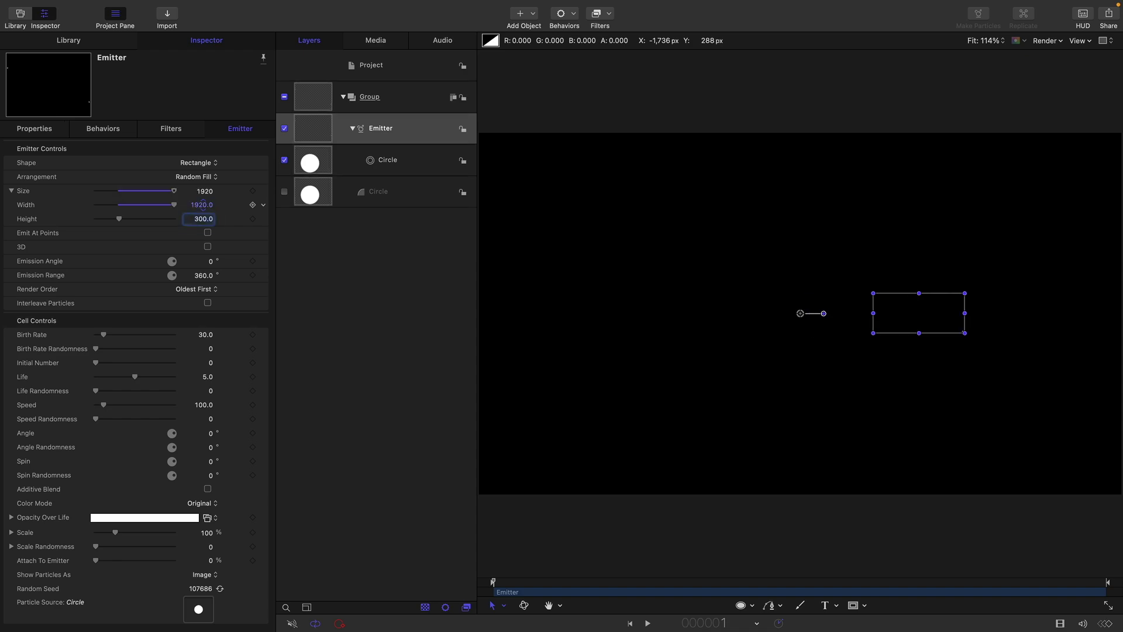
key("Return")
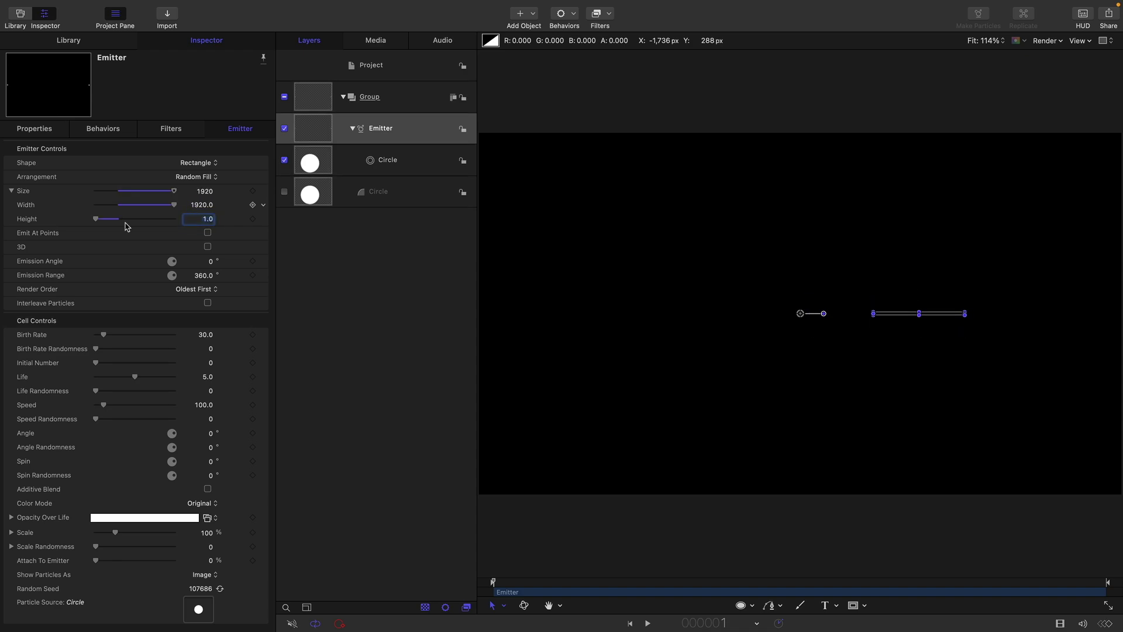
left_click(207, 246)
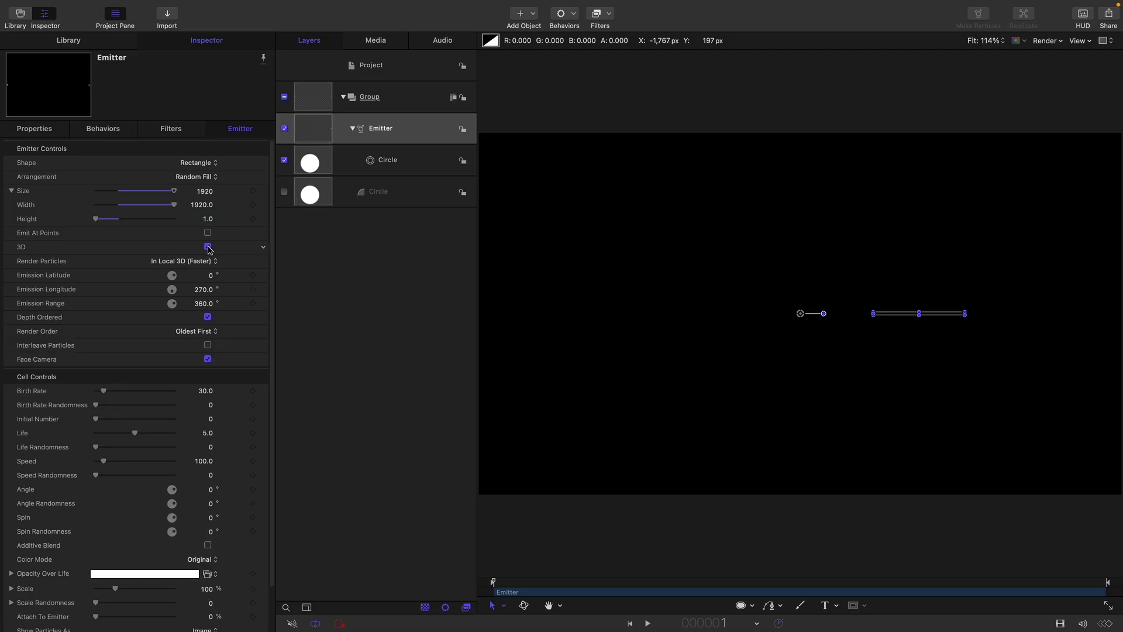
- Set particle Life 10 (randomness 4), Speed 0 (randomness 150), and enable Additive Blend
scroll(205, 534, "down", 2)
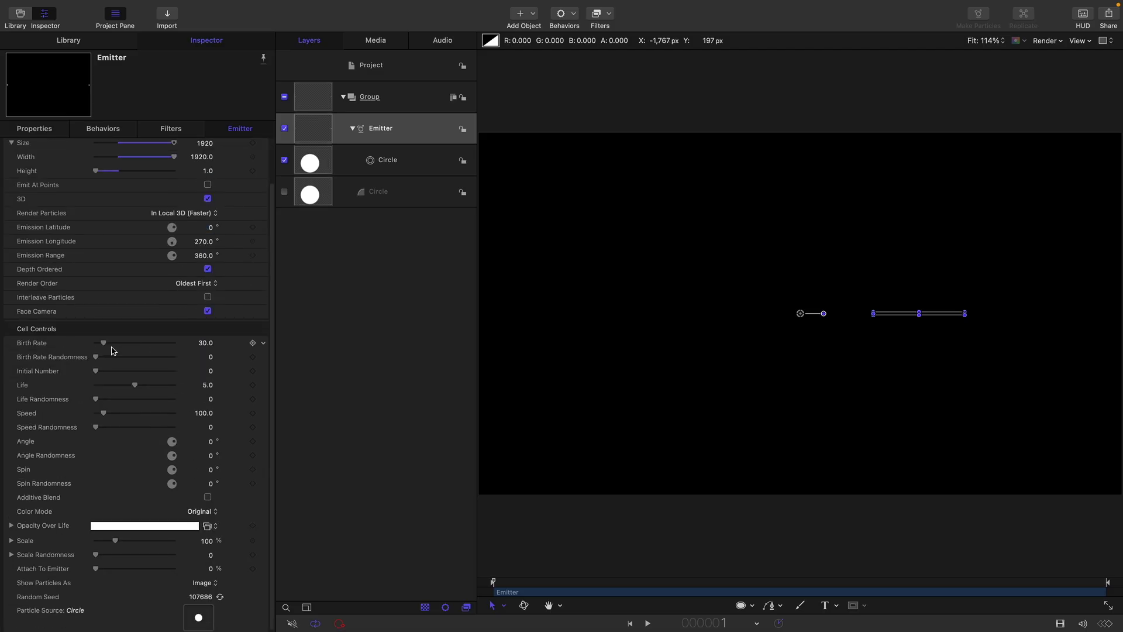
left_click(209, 387)
type("10")
key("Tab")
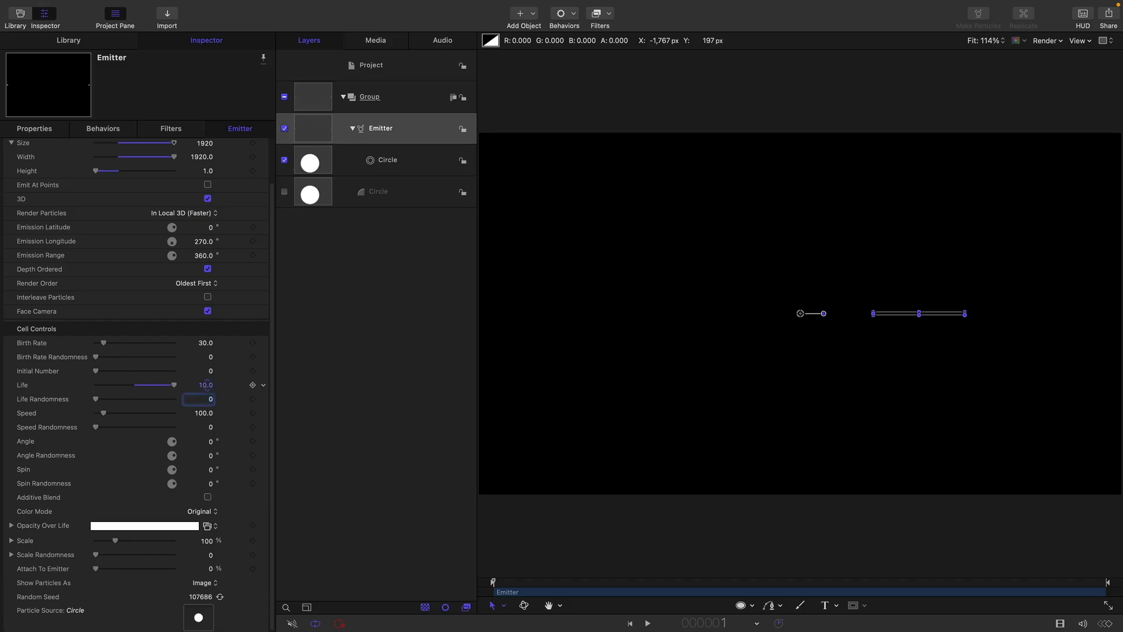
type("4.")
key("Tab")
type("0")
key("Tab")
key("Return")
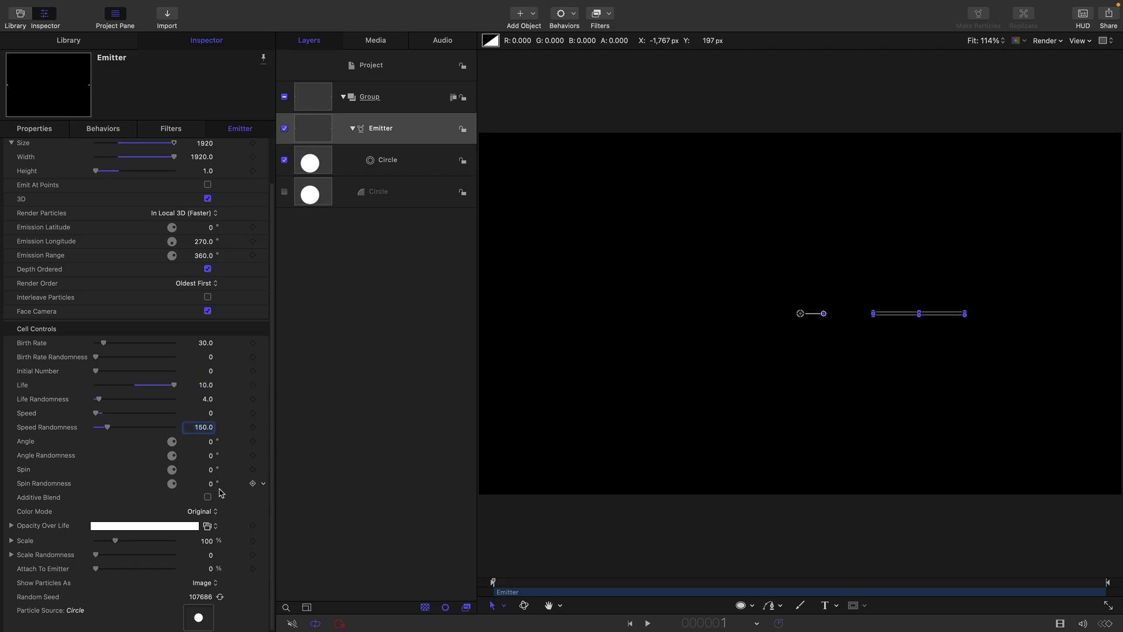
left_click(208, 497)
left_click(206, 513)
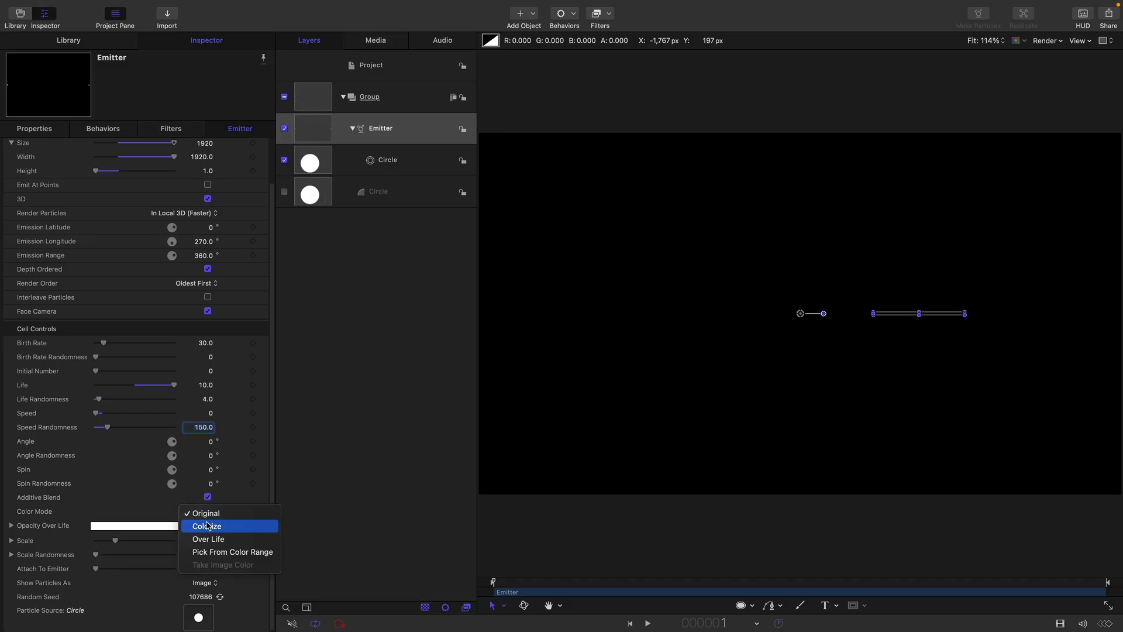
- Set the particle Color Mode to Colorize with a beige tint
left_click(209, 528)
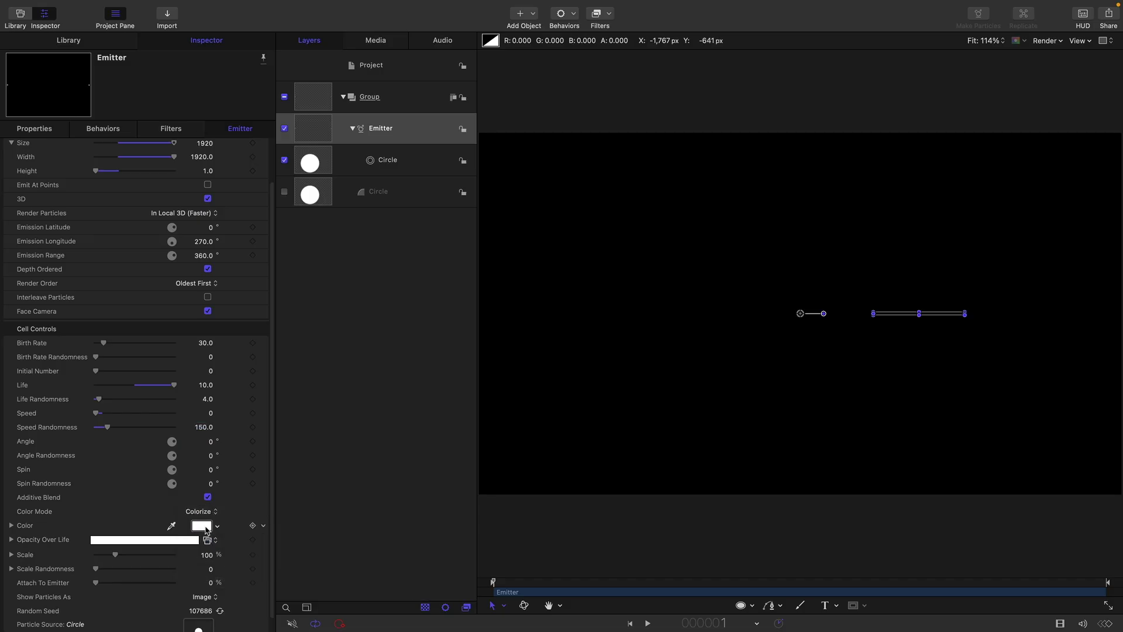
left_click(205, 528)
left_click(482, 529)
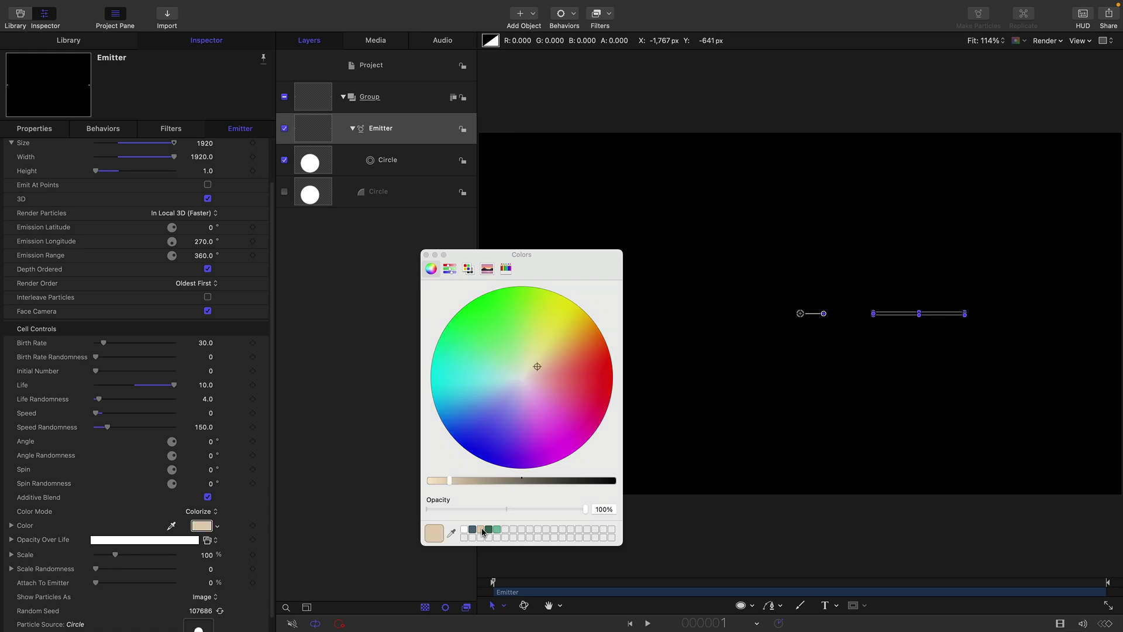
left_click(426, 254)
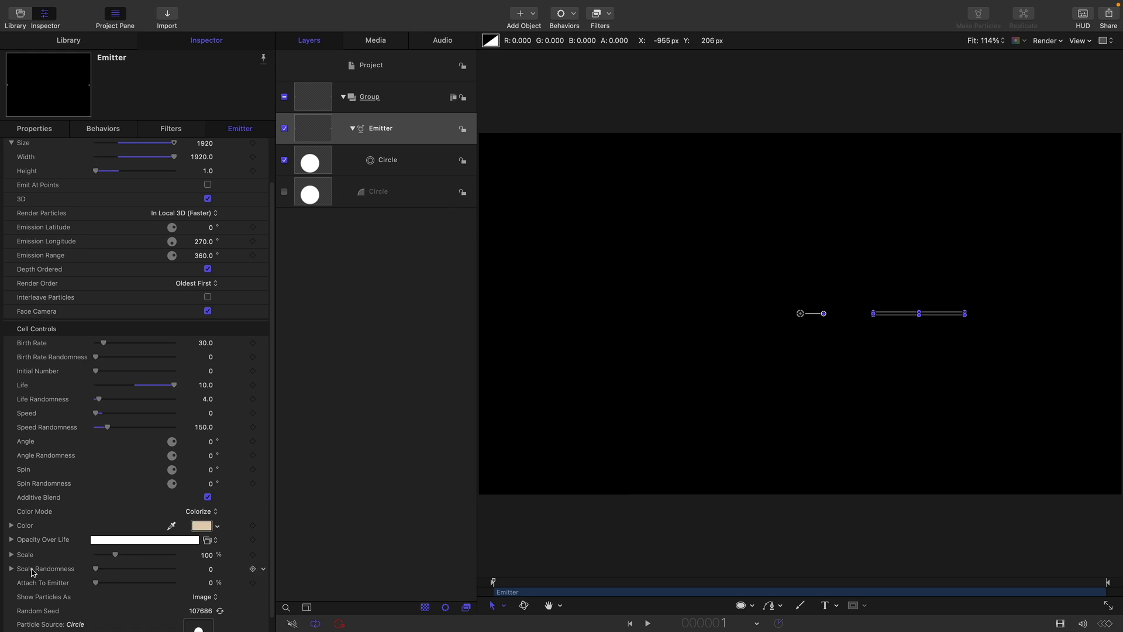
- Add Opacity Over Life stops and make the birth stop 0% opacity
left_click(11, 539)
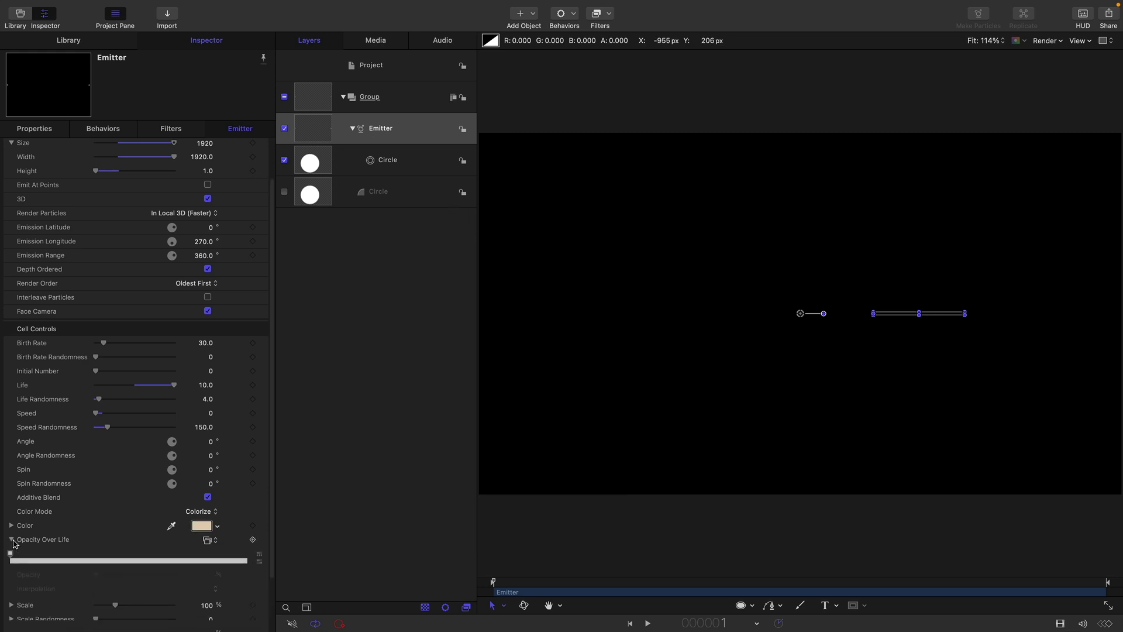
left_click(36, 563)
left_click(219, 561)
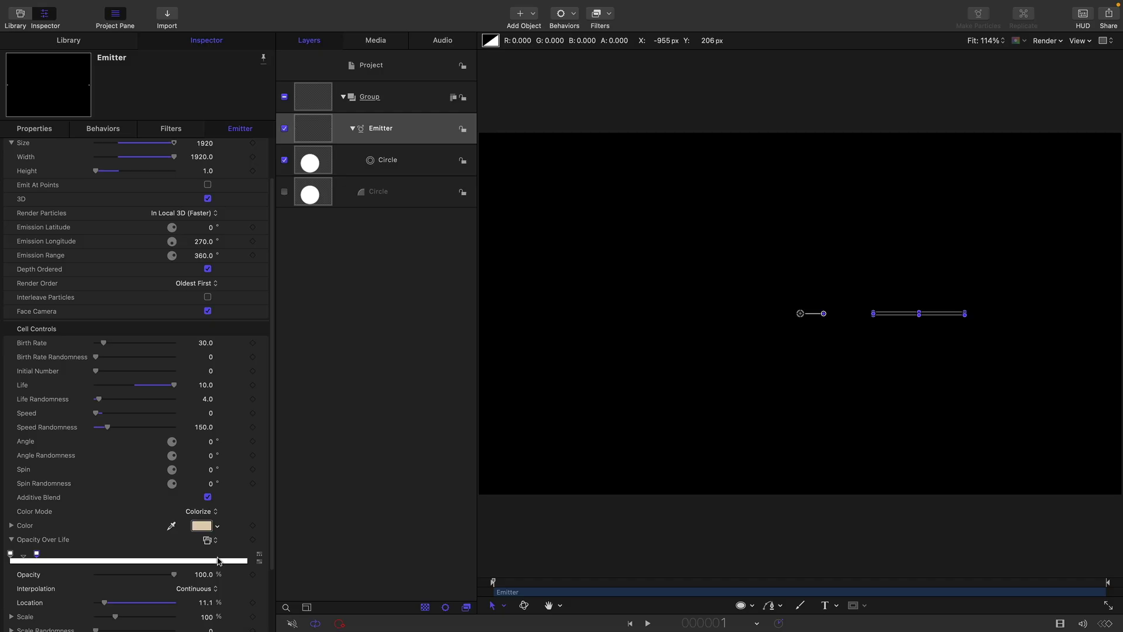
left_click(246, 562)
left_click(10, 554)
left_click_drag(174, 574, 2, 578)
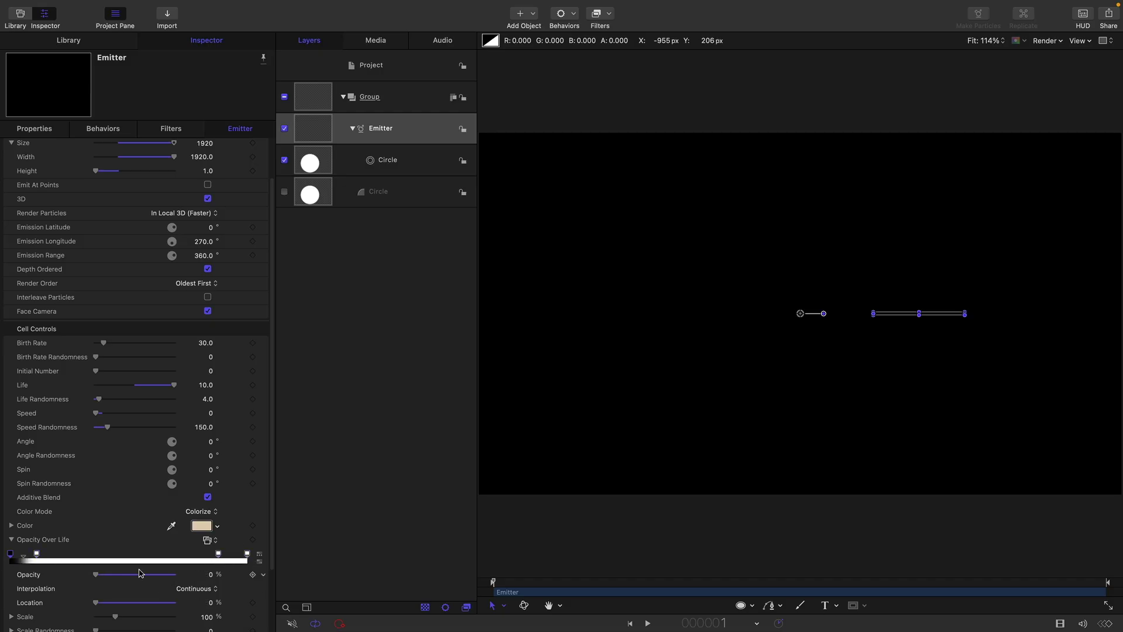
left_click(247, 556)
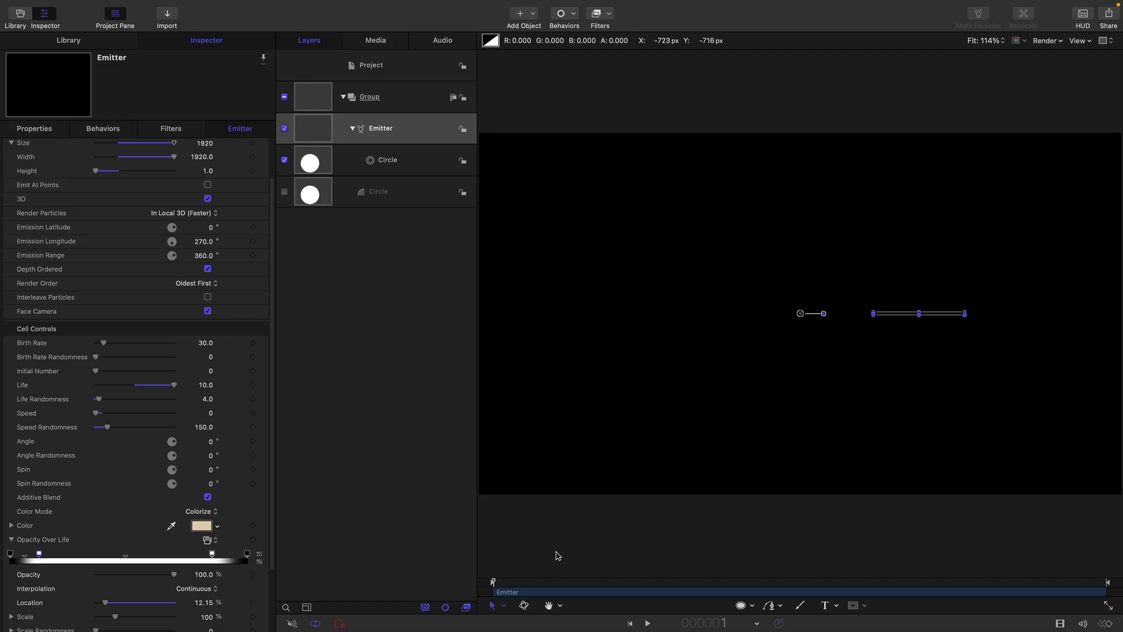
- Keyframe Birth Rate at 200 on frame 40, then drop it to 0 at frame 79
type("40")
key("Return")
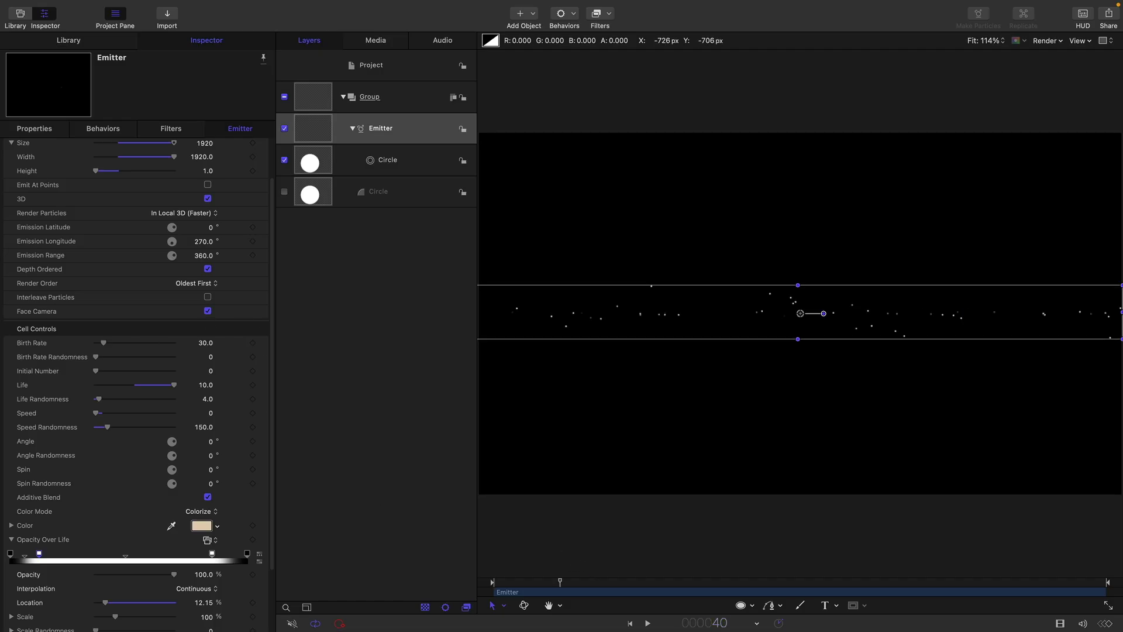
left_click(253, 343)
left_click(205, 343)
type("20")
key("Return")
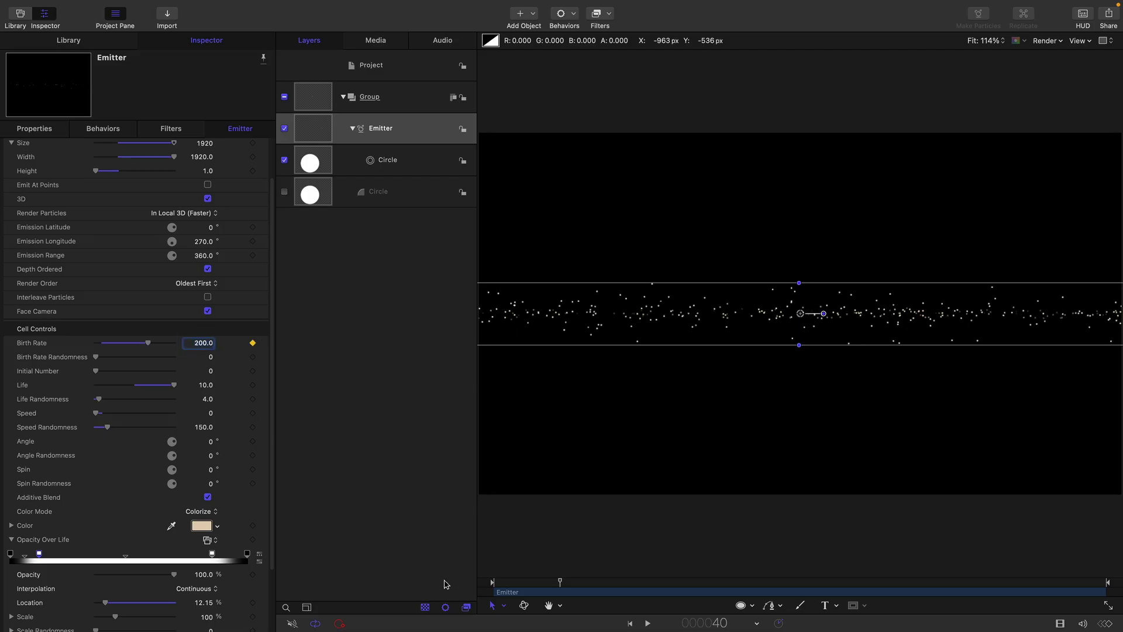
left_click_drag(560, 582, 626, 582)
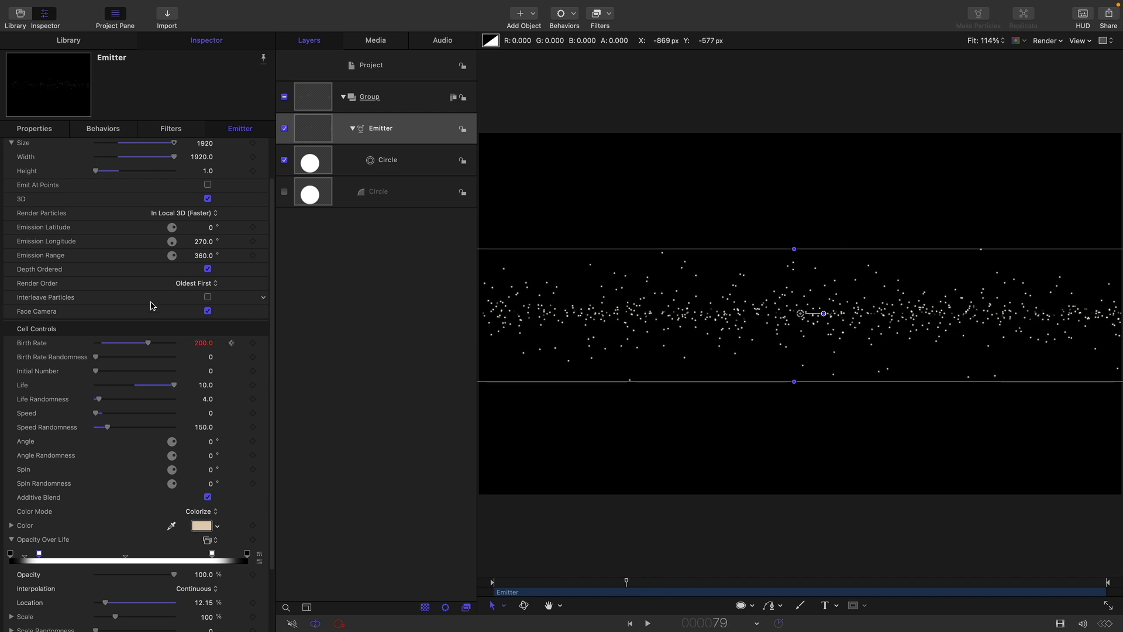
left_click_drag(147, 344, 1, 341)
- Add a Ramp behavior to the emitter's Z rotation with End Value -270 degrees
left_click(36, 128)
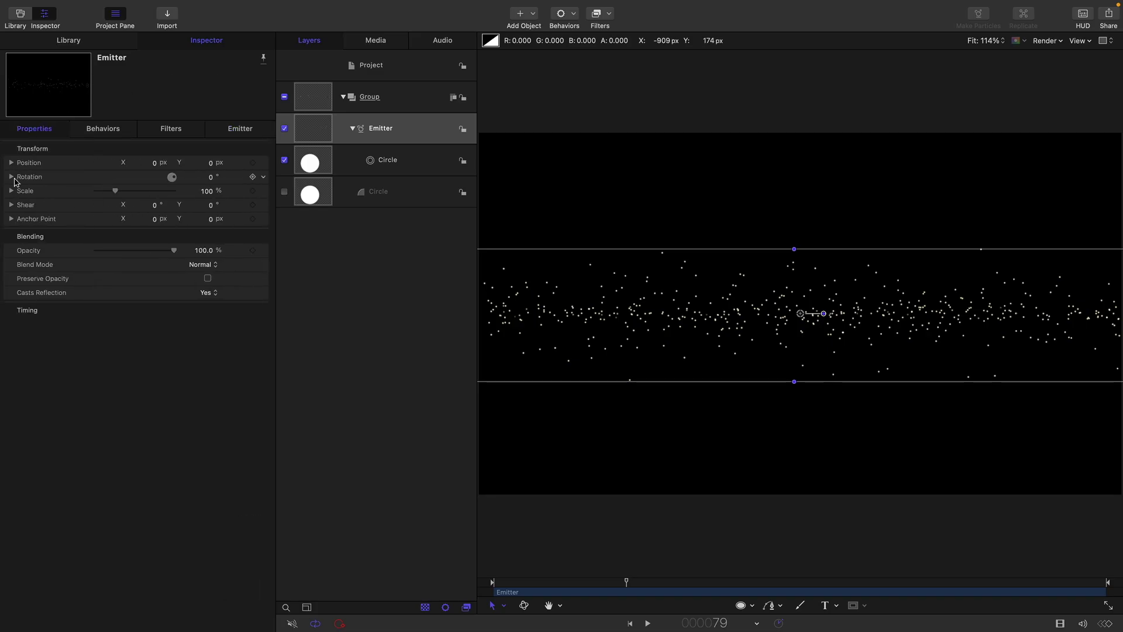
left_click(11, 178)
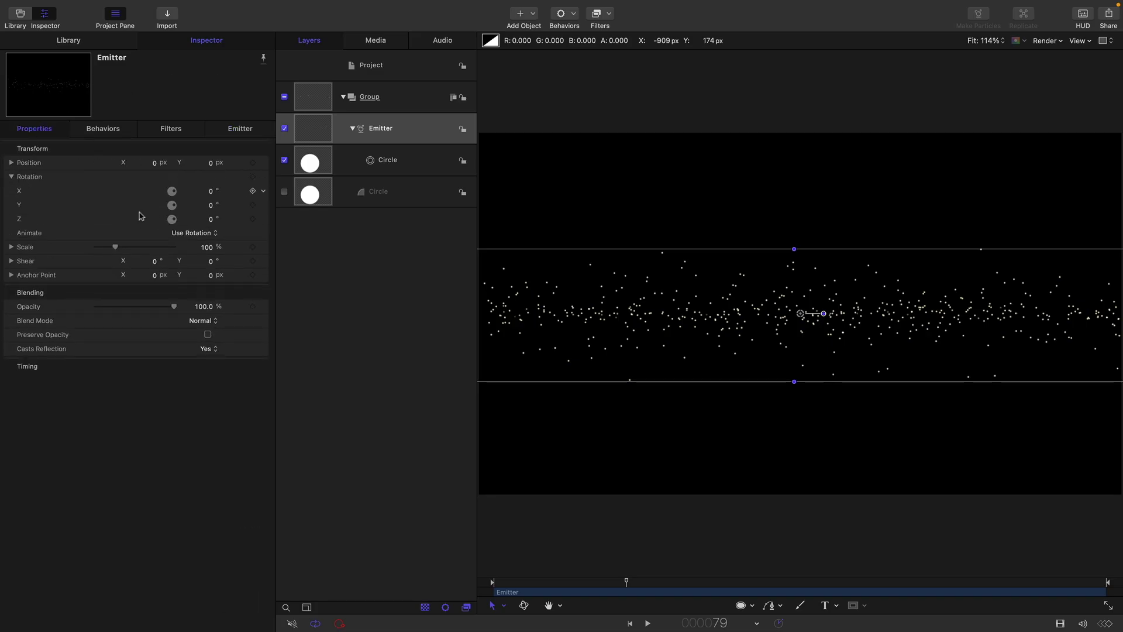
left_click(265, 219)
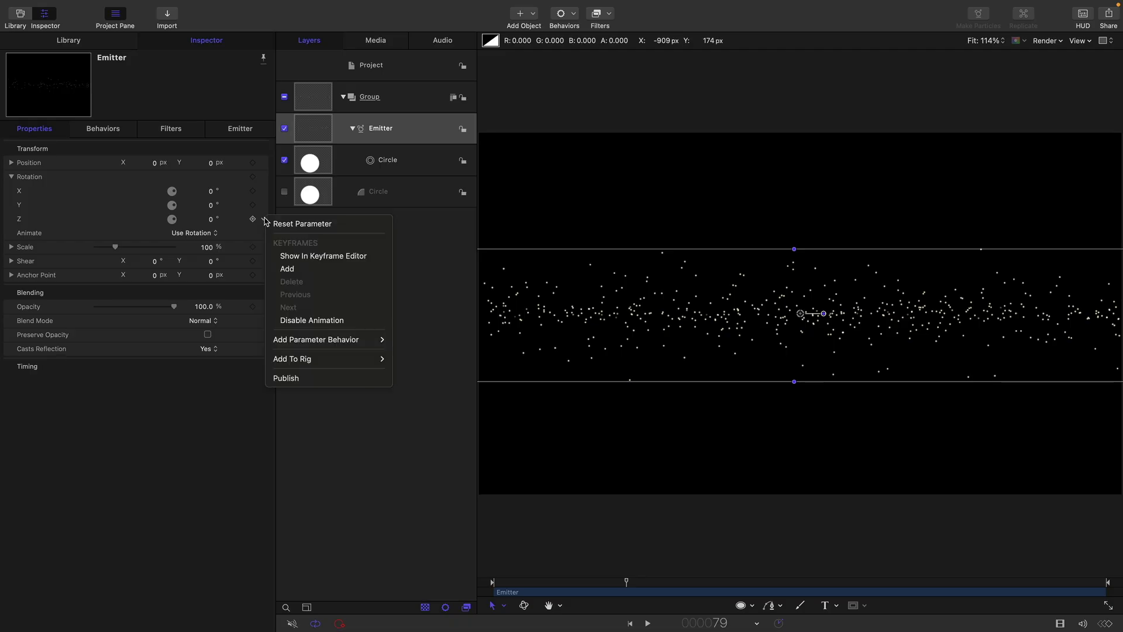
mouse_move(298, 342)
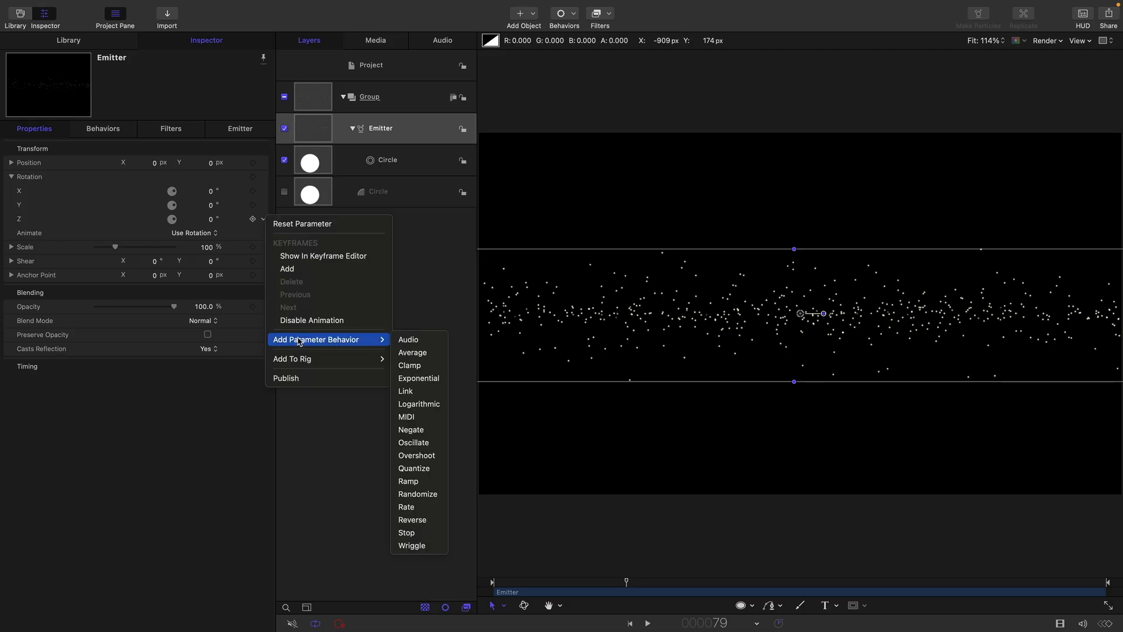
left_click(424, 481)
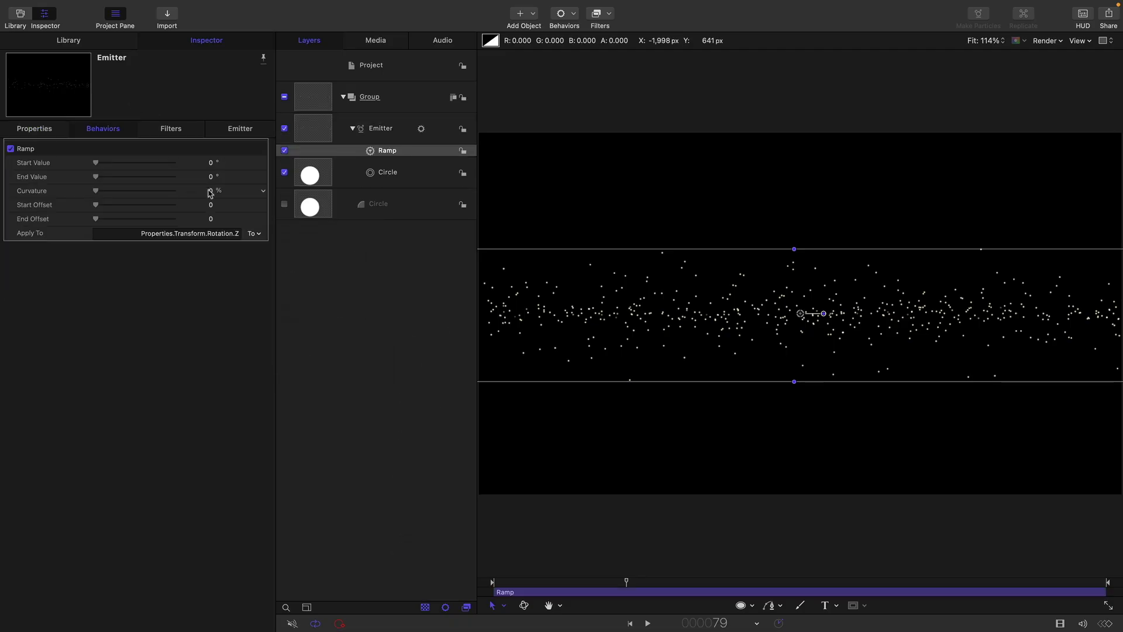
left_click(210, 191)
key("shift+Tab")
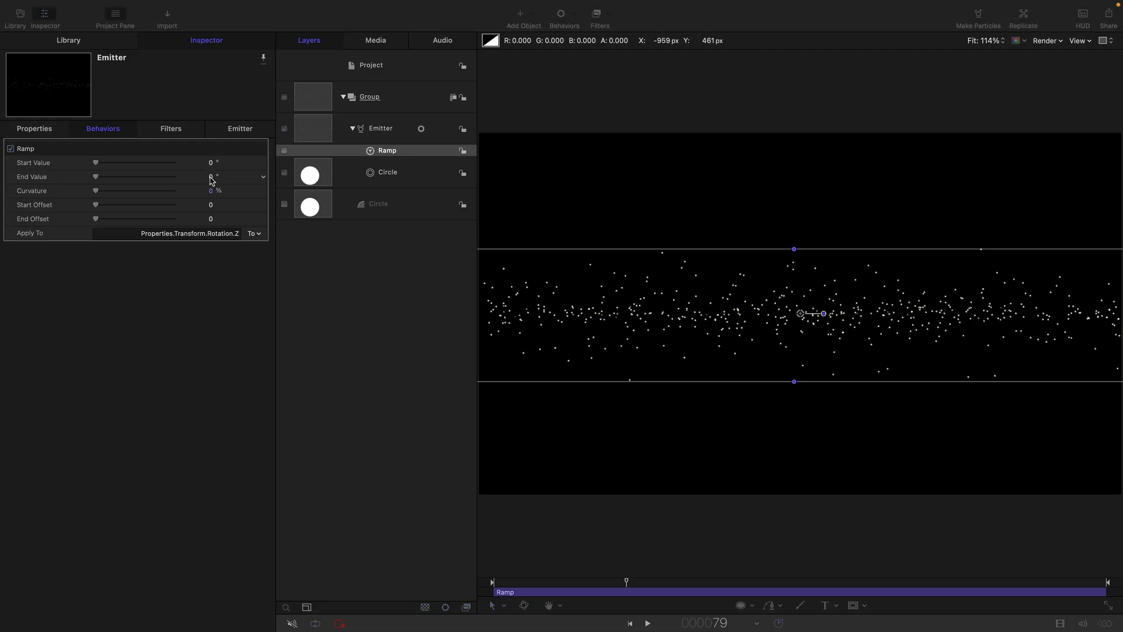
type("-27")
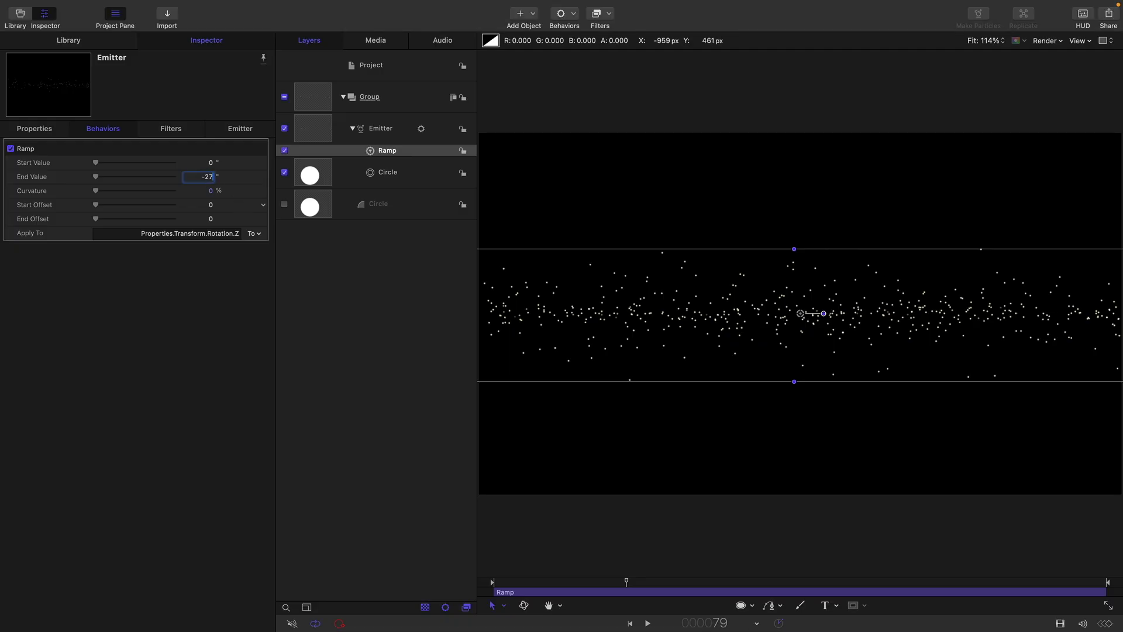
type("0")
key("Return")
- Add a second Ramp, Ramp 1, to Y rotation with End Value 90 degrees
left_click(40, 129)
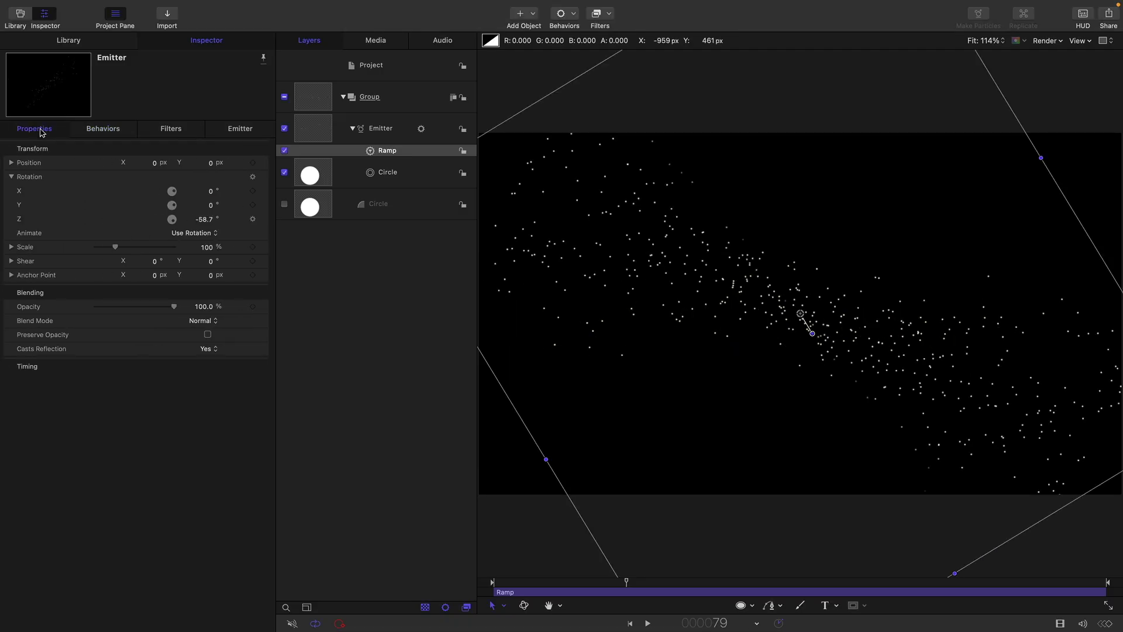
left_click(262, 205)
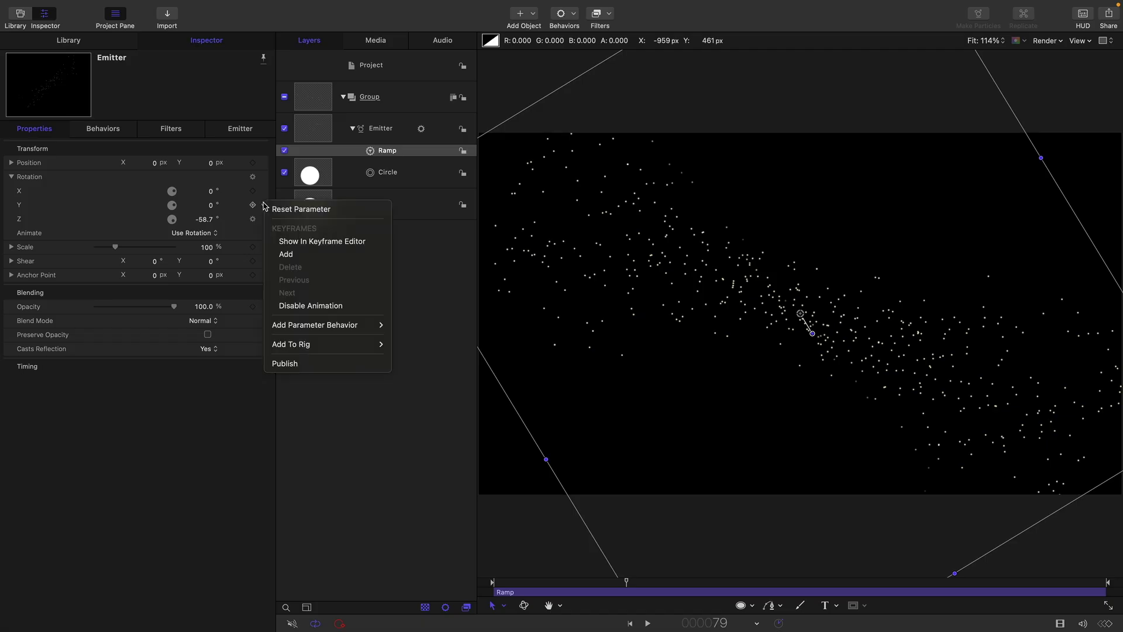
mouse_move(320, 332)
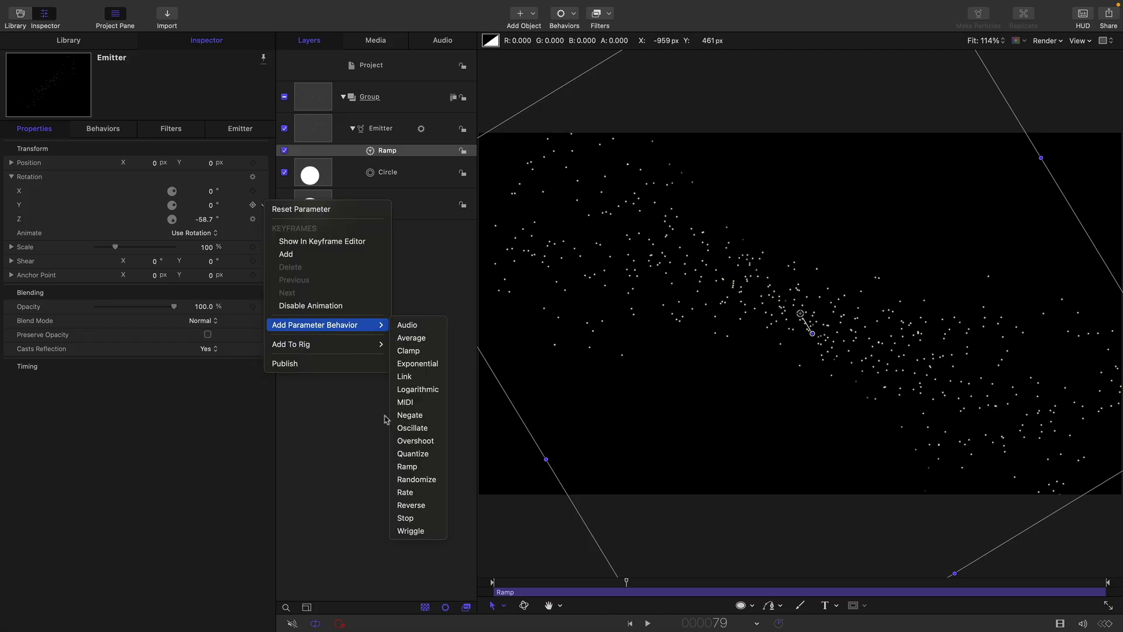
left_click(412, 468)
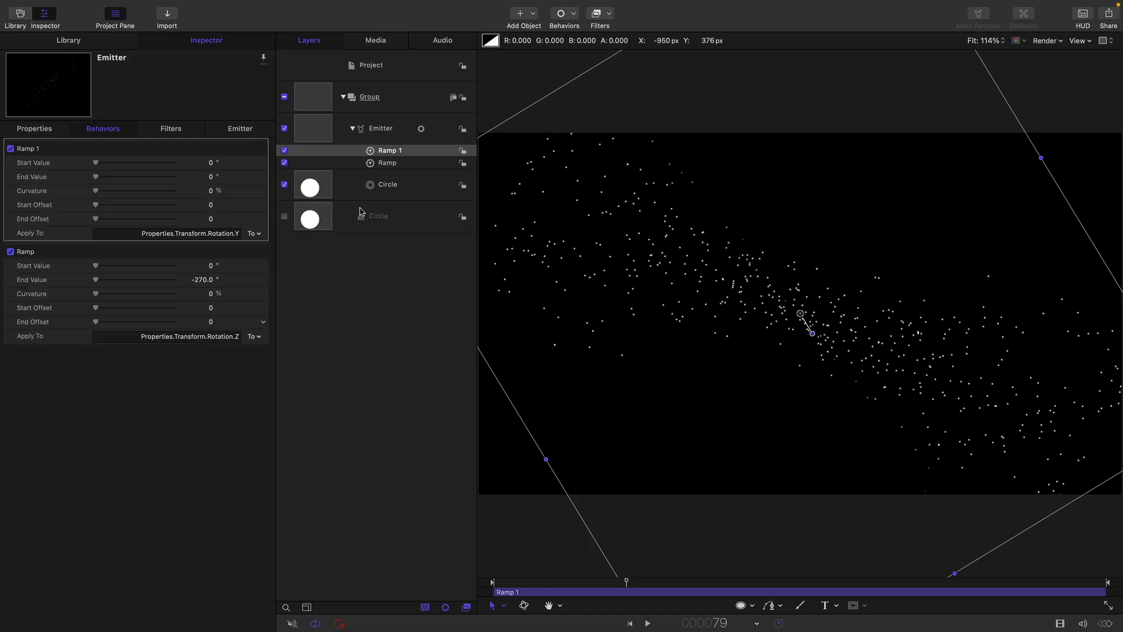
left_click(209, 177)
type("90")
key("Return")
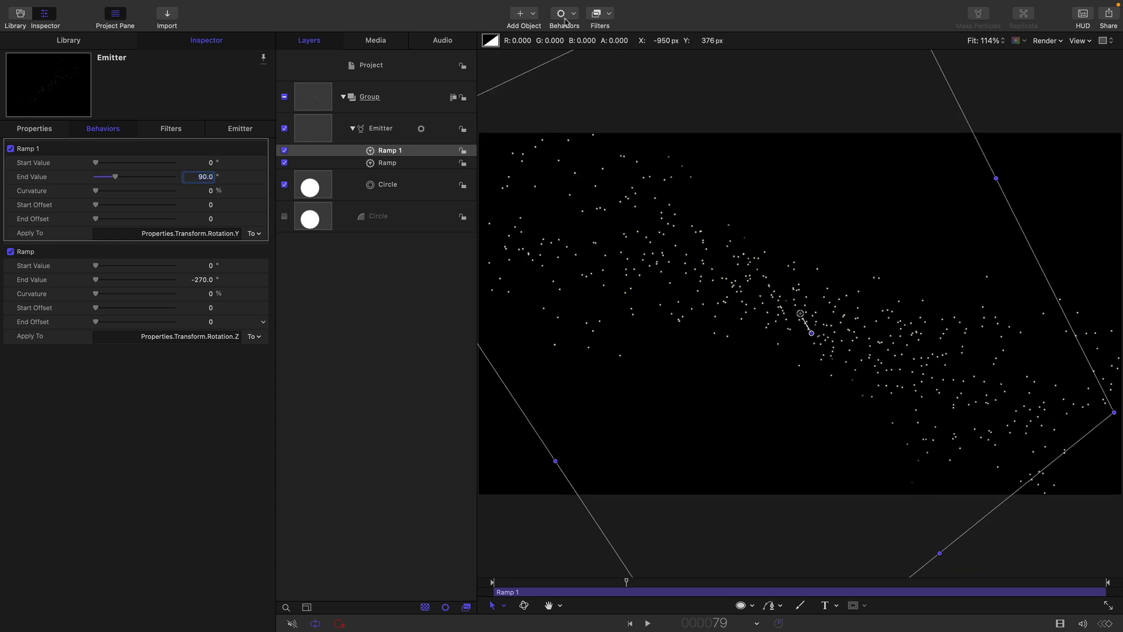
- Add an Orbit Around simulation to the emitter targeting the Circle
left_click(564, 17)
mouse_move(584, 151)
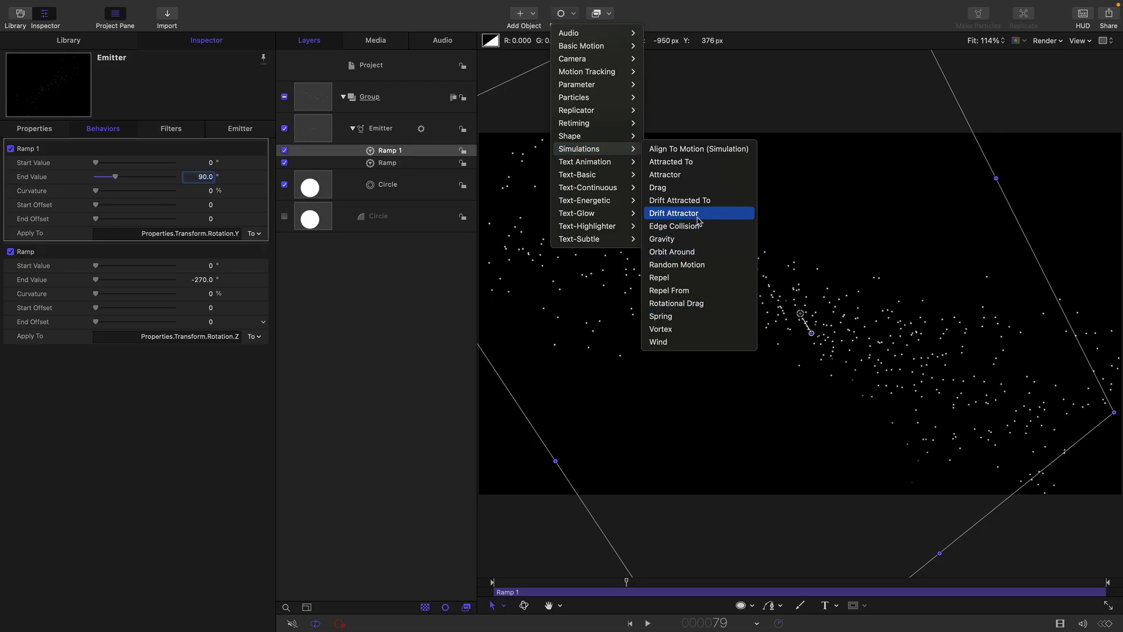
left_click(700, 255)
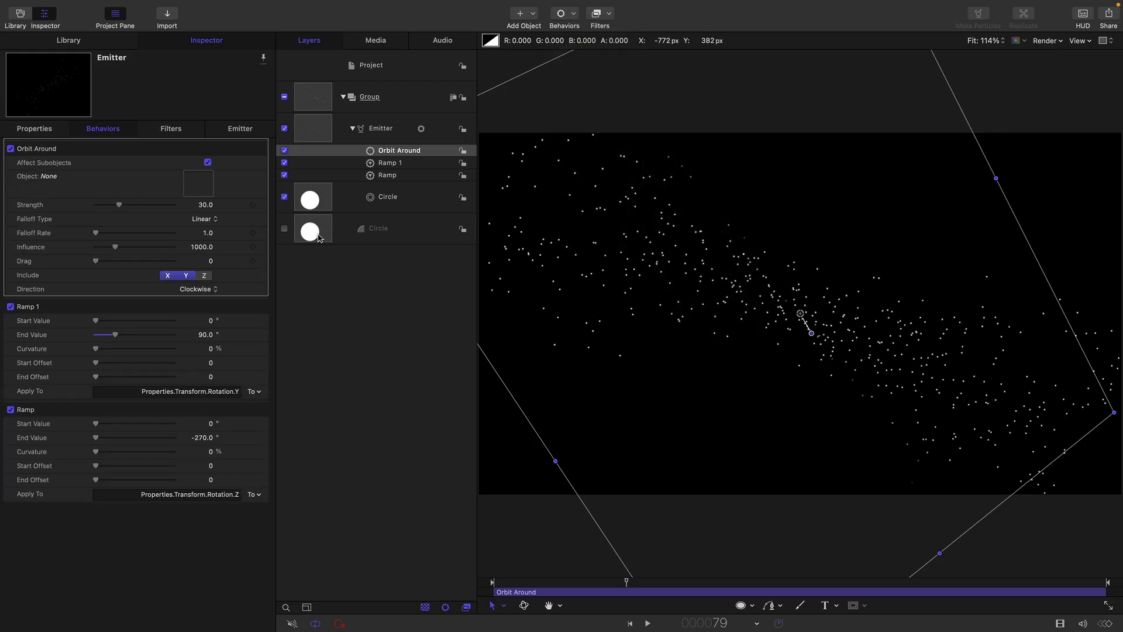
left_click_drag(318, 236, 198, 183)
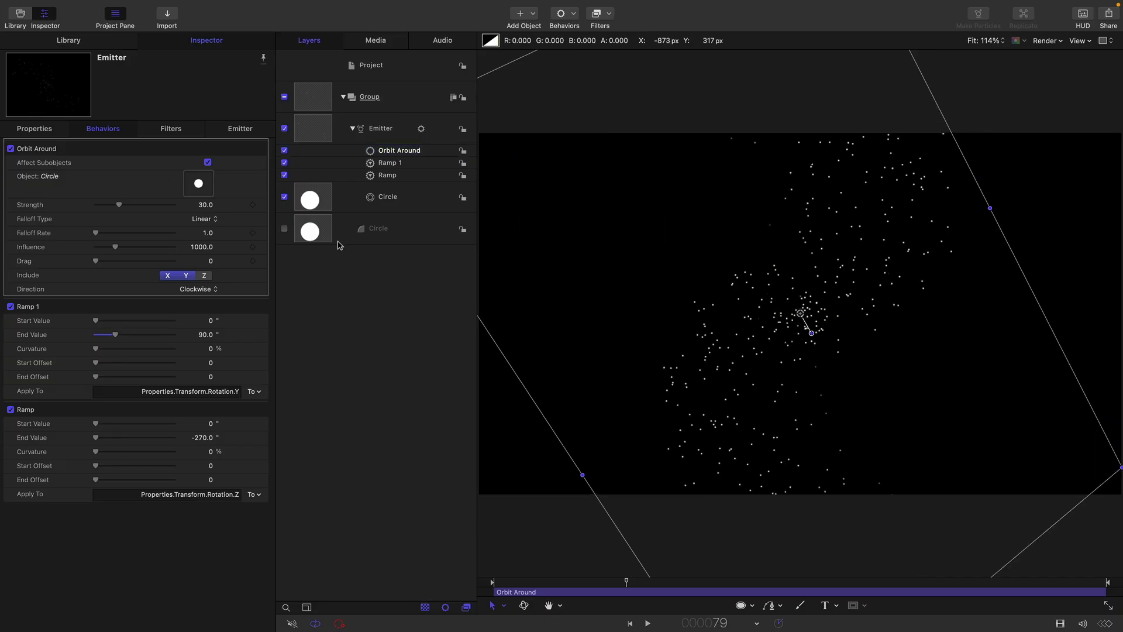
- Set orbit Strength 15 and Falloff Rate 10, include the Z axis, and preview the result
left_click(205, 203)
type("15")
key("Tab")
type("10")
key("Tab")
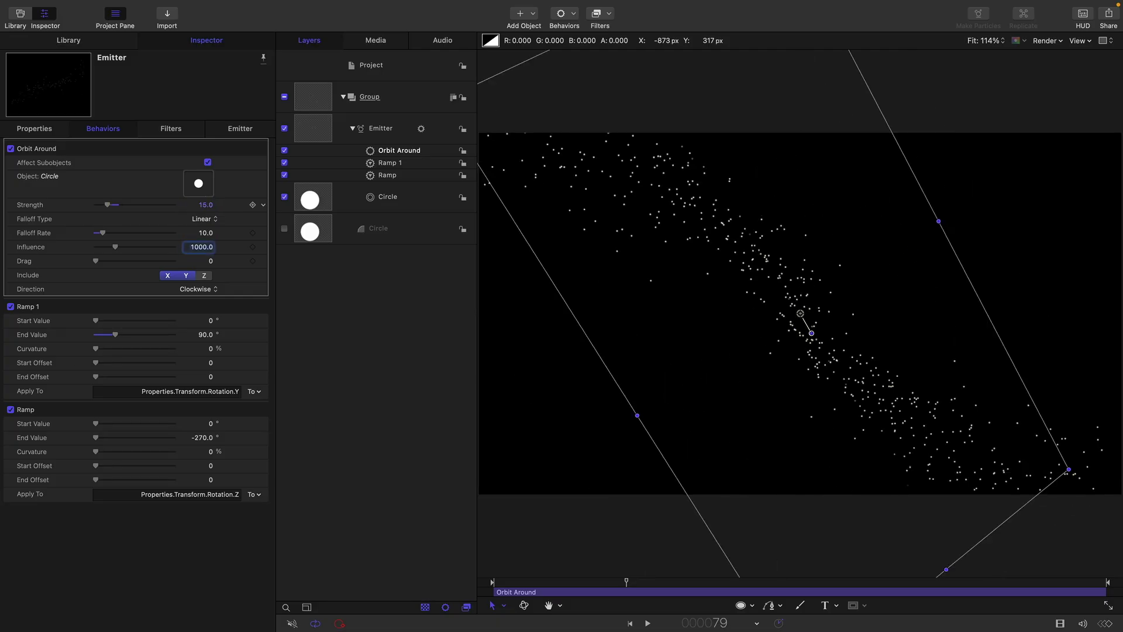
left_click(204, 275)
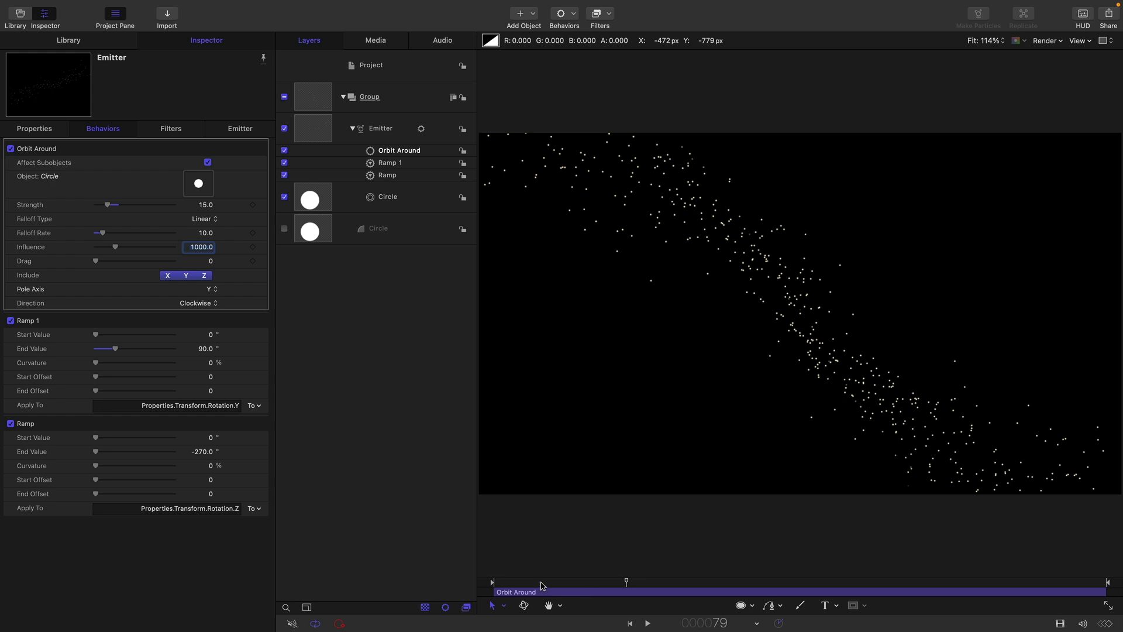
left_click_drag(542, 584, 728, 584)
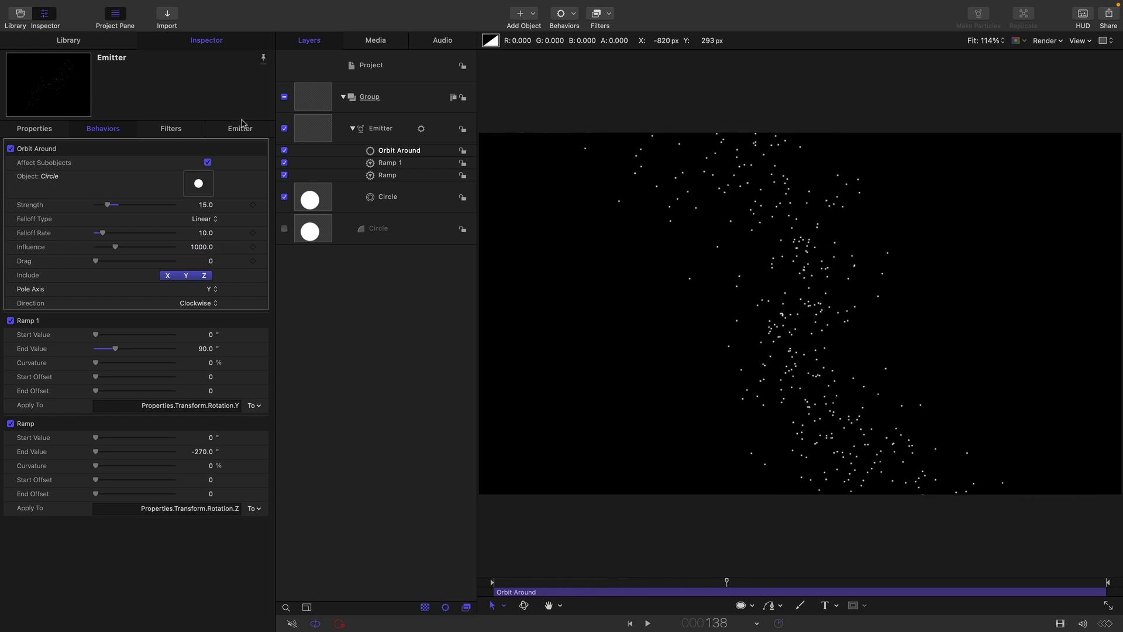
- Give the Group a fixed 1920x1080 resolution
left_click(318, 99)
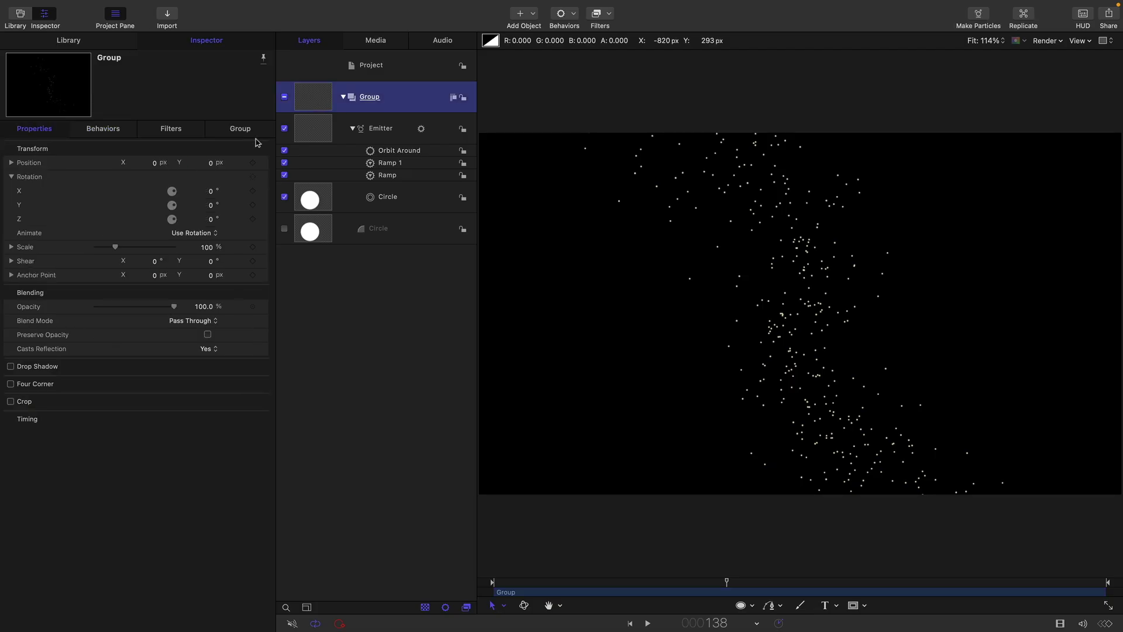
left_click(239, 130)
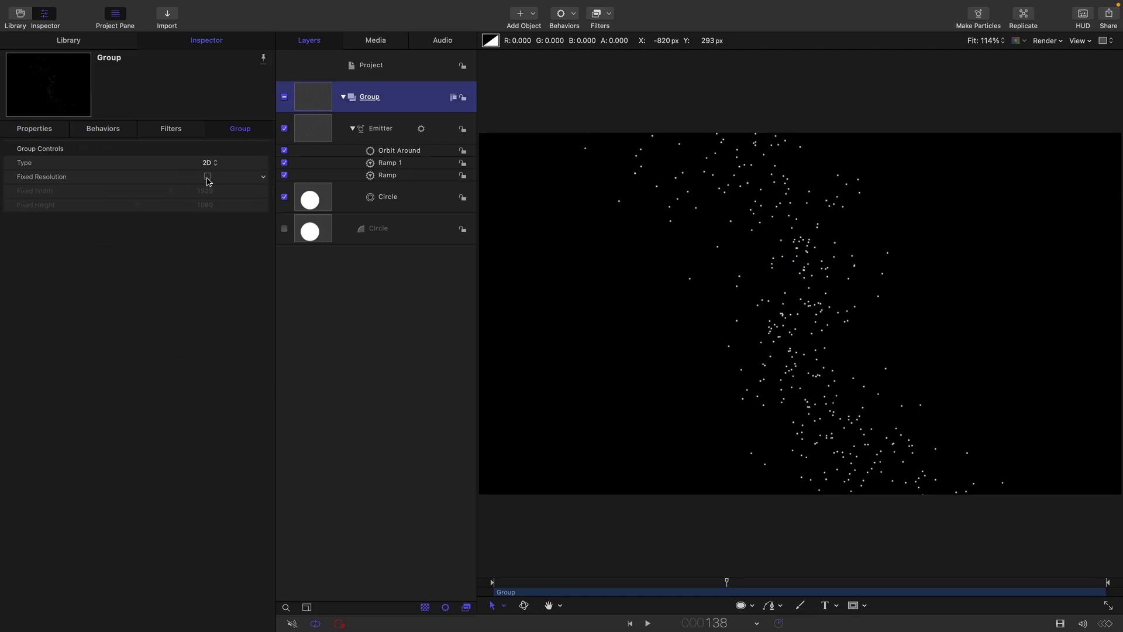
left_click(208, 177)
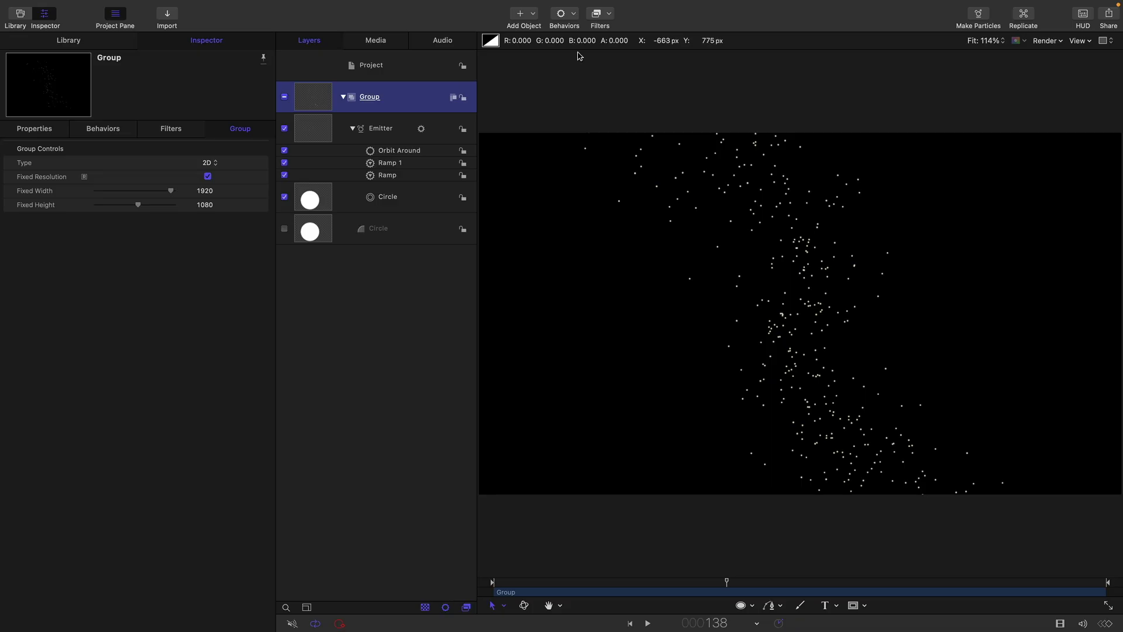
- Add a WideTime filter with Duration 1.0 and Decay 0, and clear the Amount value
left_click(609, 14)
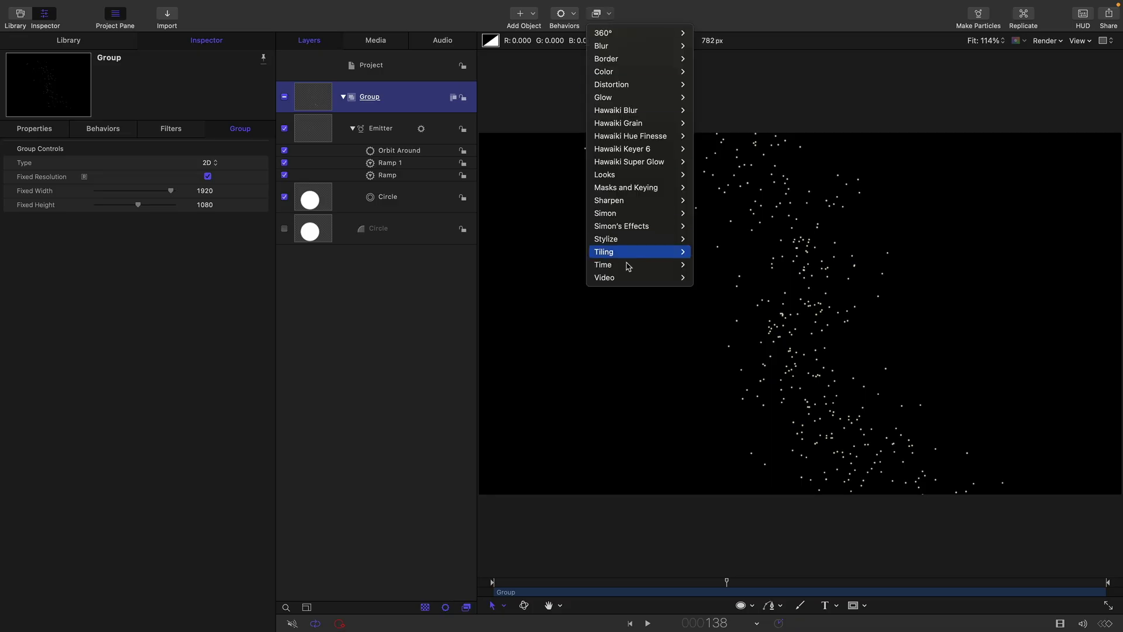
mouse_move(630, 267)
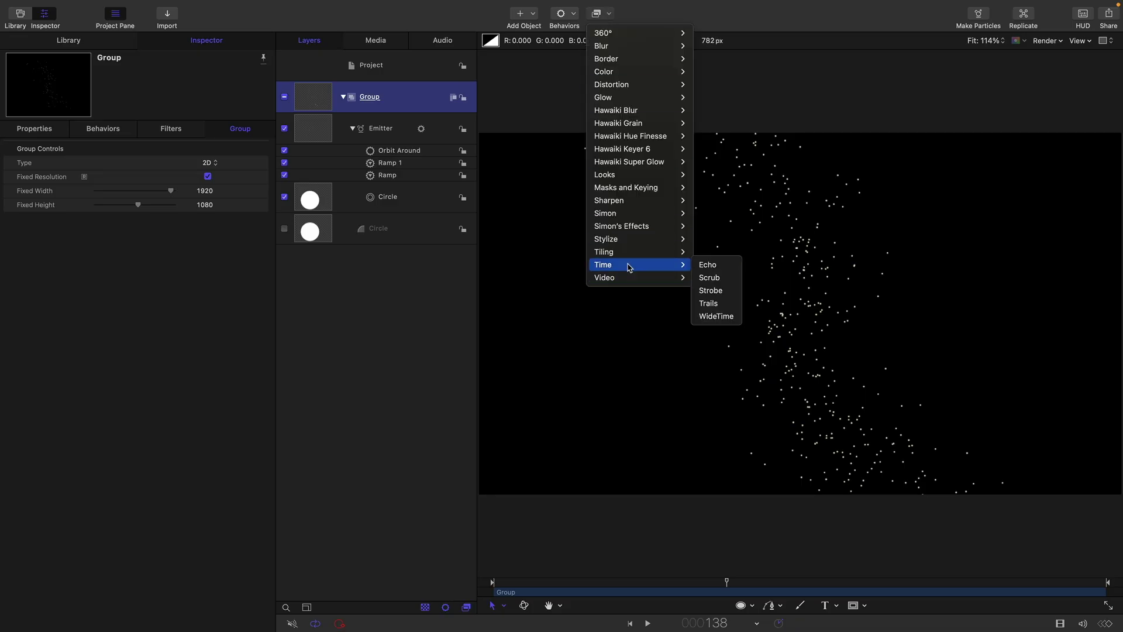
left_click(725, 323)
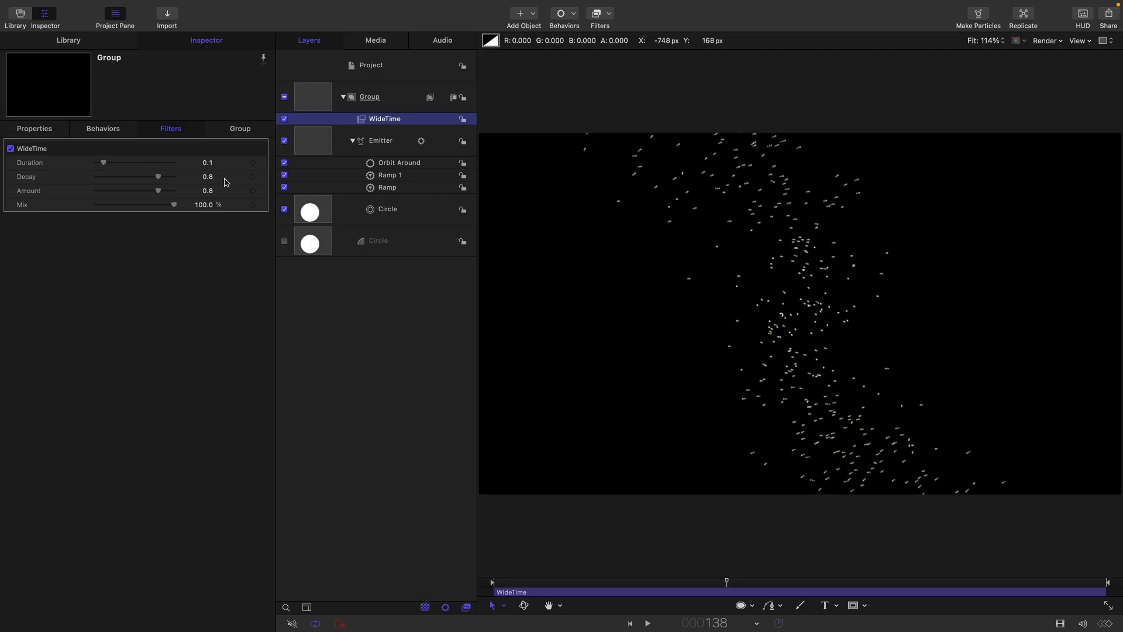
left_click_drag(104, 162, 427, 186)
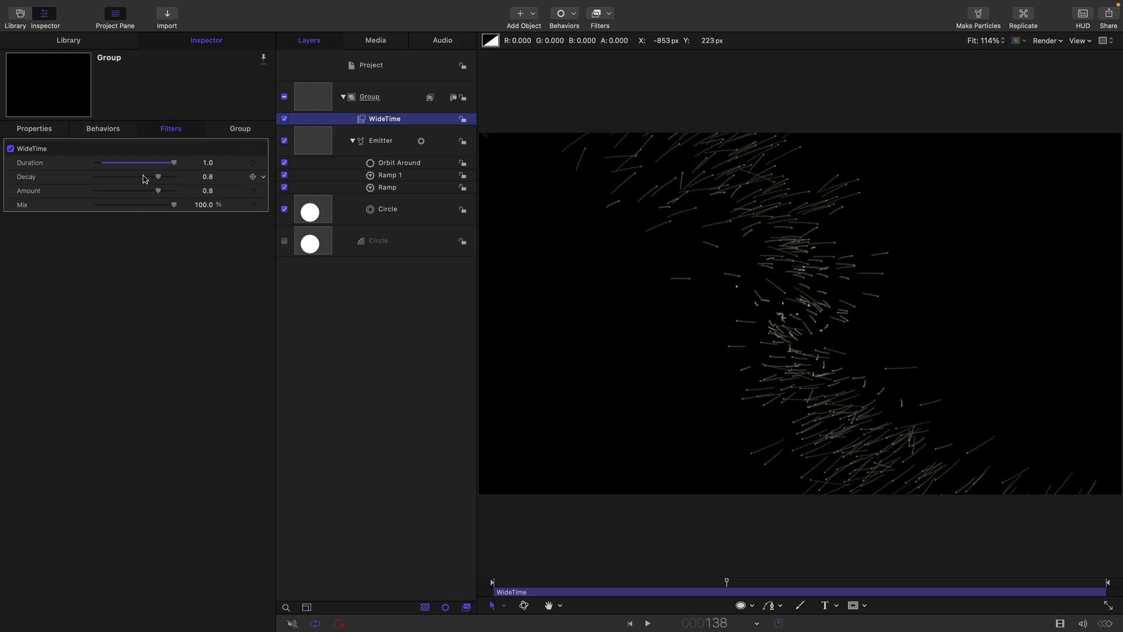
left_click_drag(160, 179, 44, 173)
left_click(207, 190)
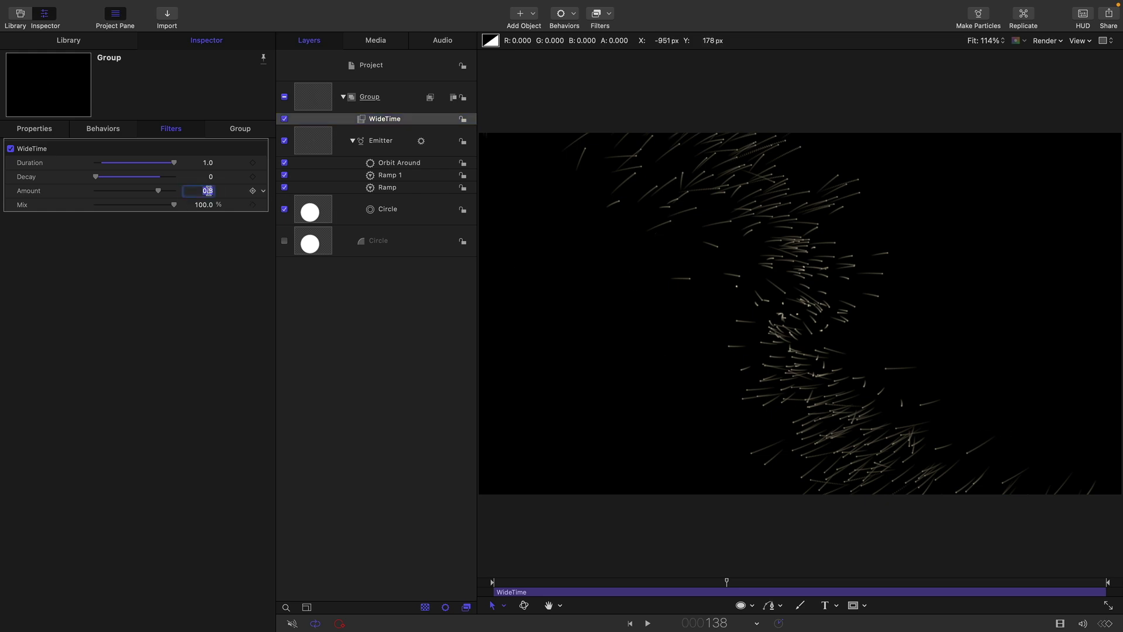
key("BackSpace")
- Add Levels and Neon filters to the Group
left_click(318, 101)
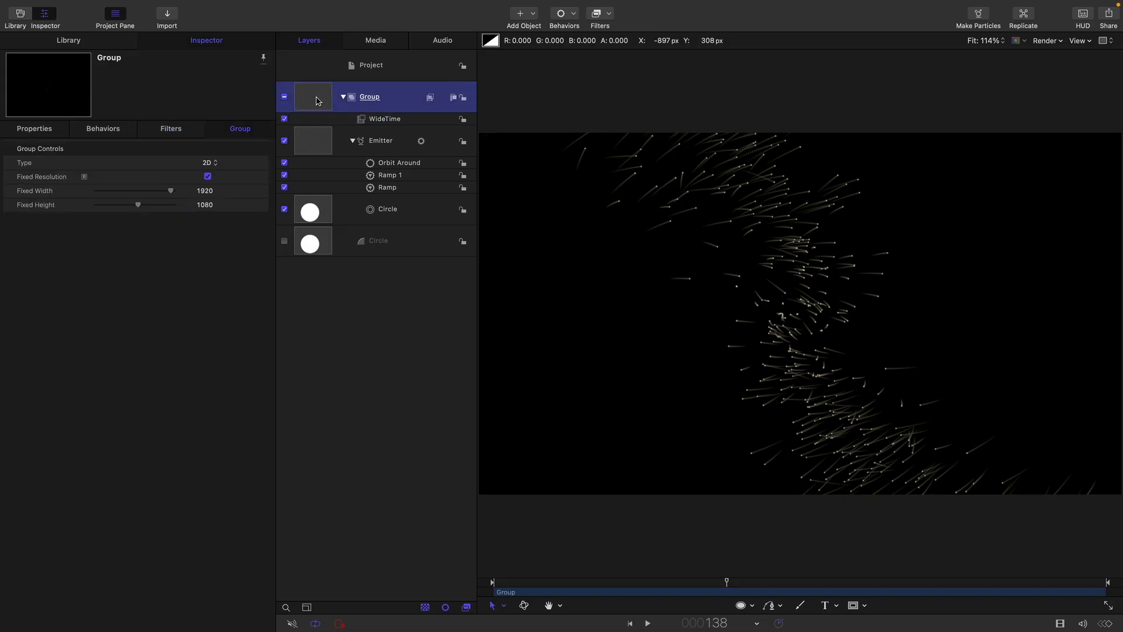
left_click(609, 16)
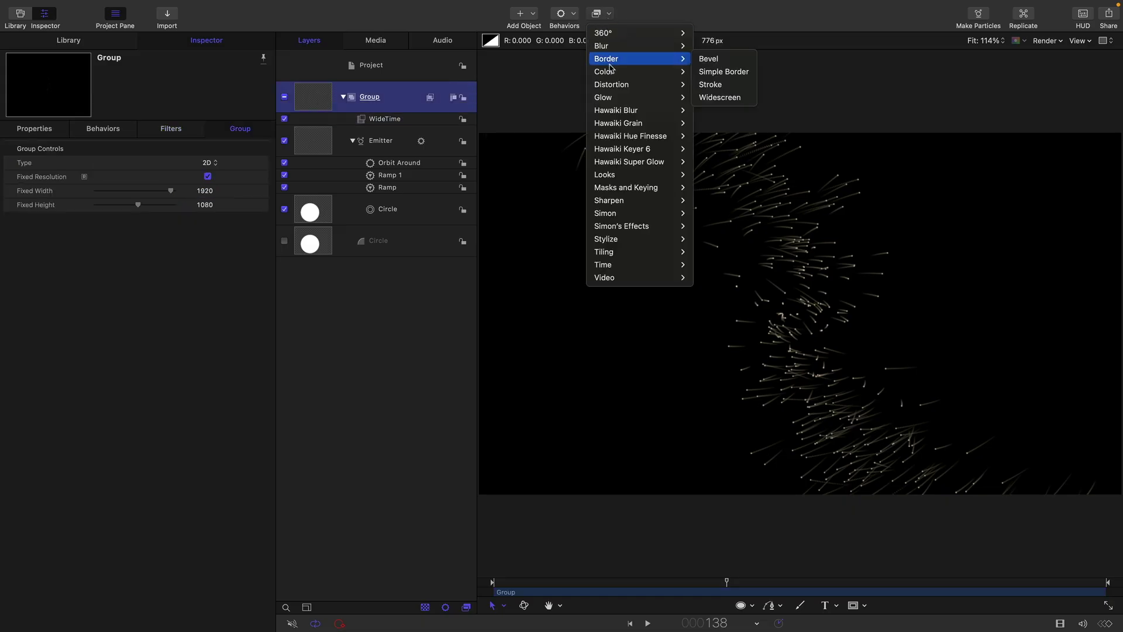
mouse_move(620, 72)
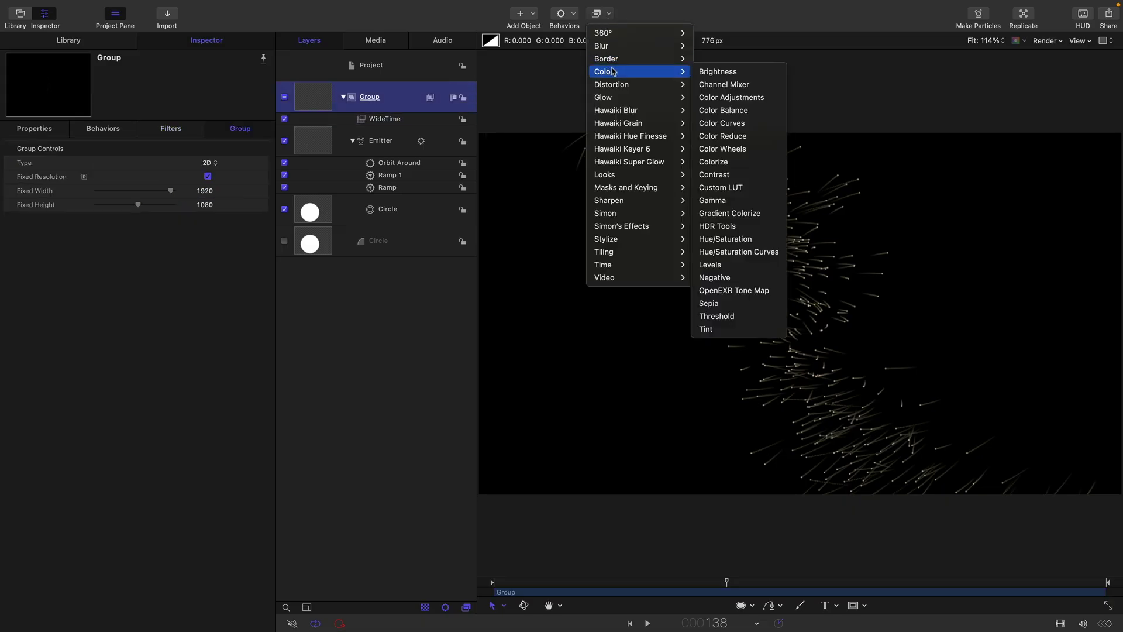
left_click(725, 264)
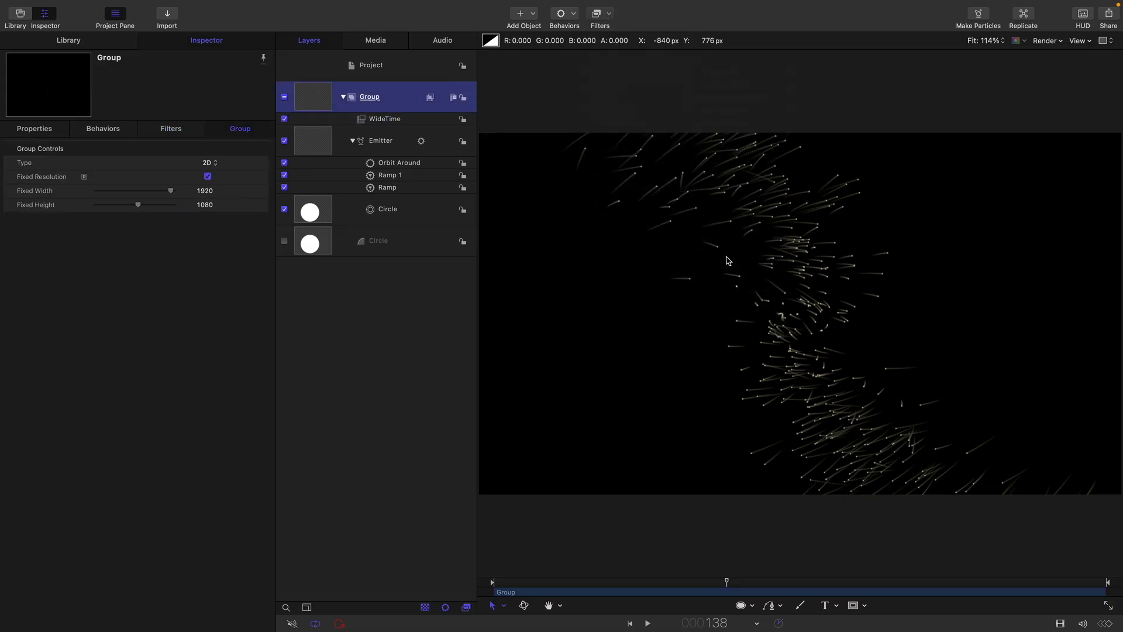
left_click(606, 16)
mouse_move(626, 96)
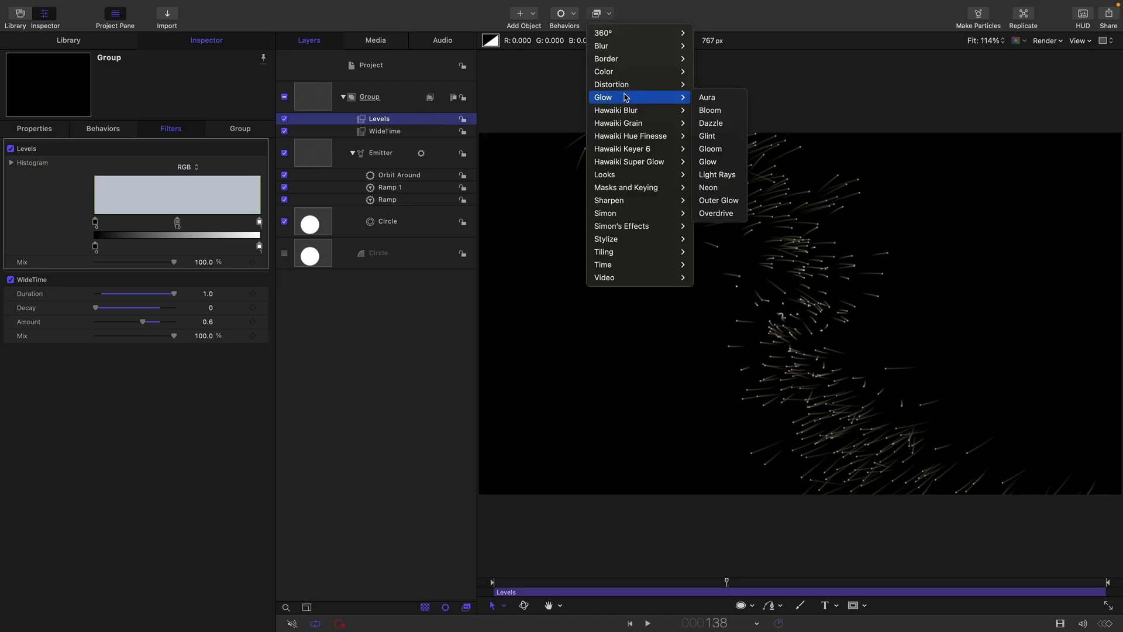
left_click(724, 188)
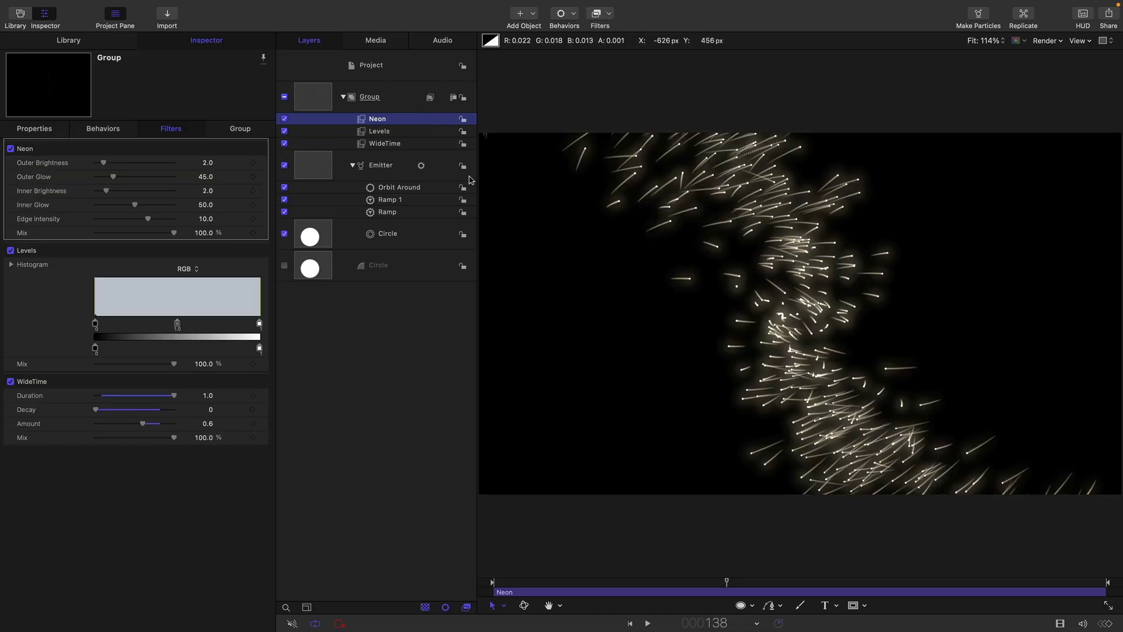
- Set Neon Outer Glow to 200 and pull the Levels white point left
left_click(206, 176)
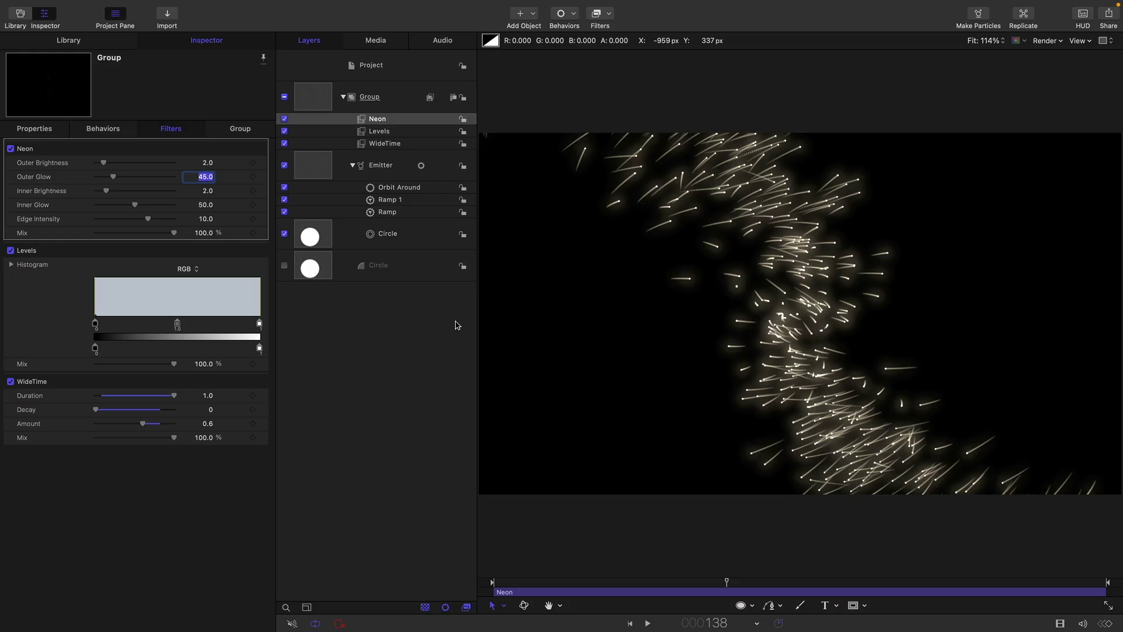
type("200")
key("Return")
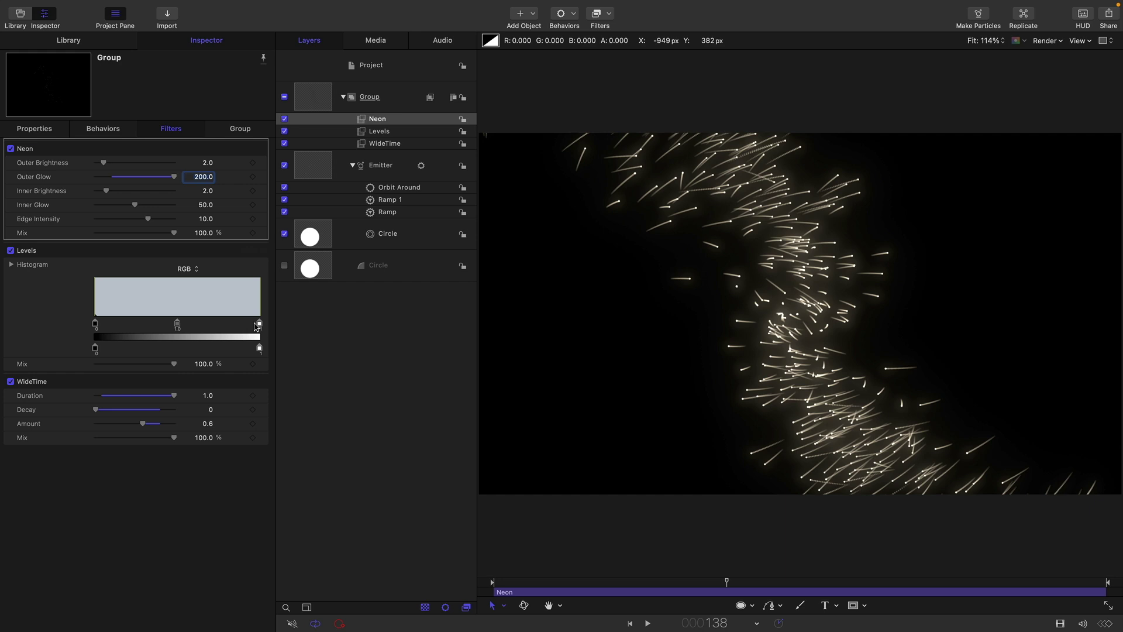
mouse_move(260, 326)
left_mouse_down()
mouse_move(205, 326)
mouse_move(250, 327)
left_mouse_up()
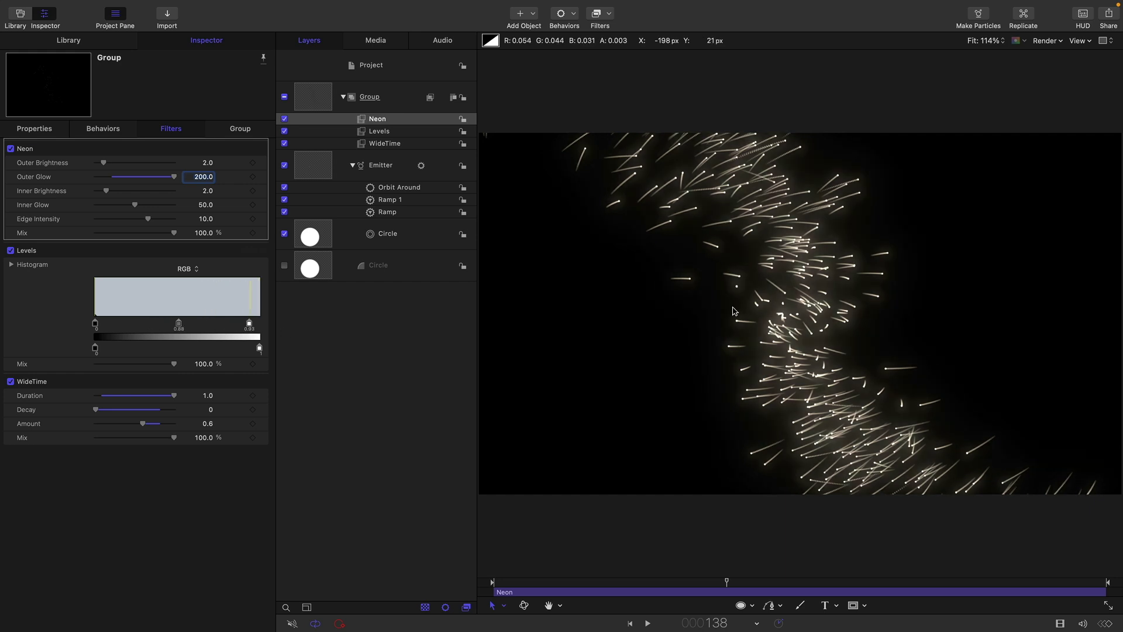
- Check the streaks at a later frame, enable Render > Motion Blur, fit the canvas, and rewind to frame 1
mouse_move(727, 582)
left_mouse_down()
mouse_move(836, 591)
mouse_move(531, 577)
mouse_move(833, 585)
mouse_move(714, 583)
left_mouse_up()
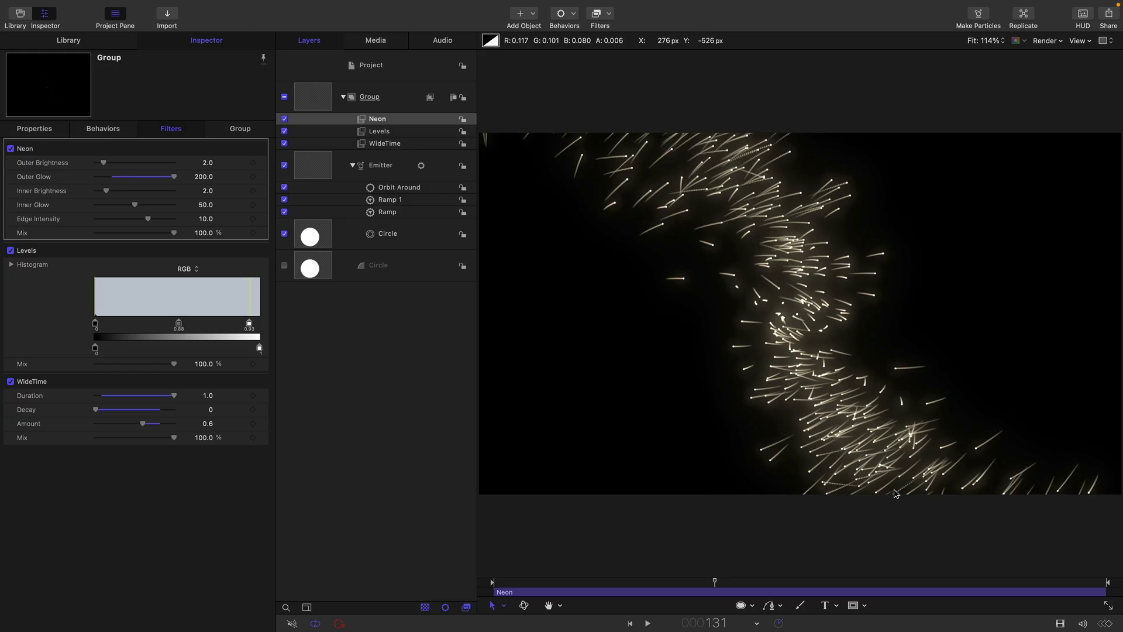
scroll(895, 493, "up", 5)
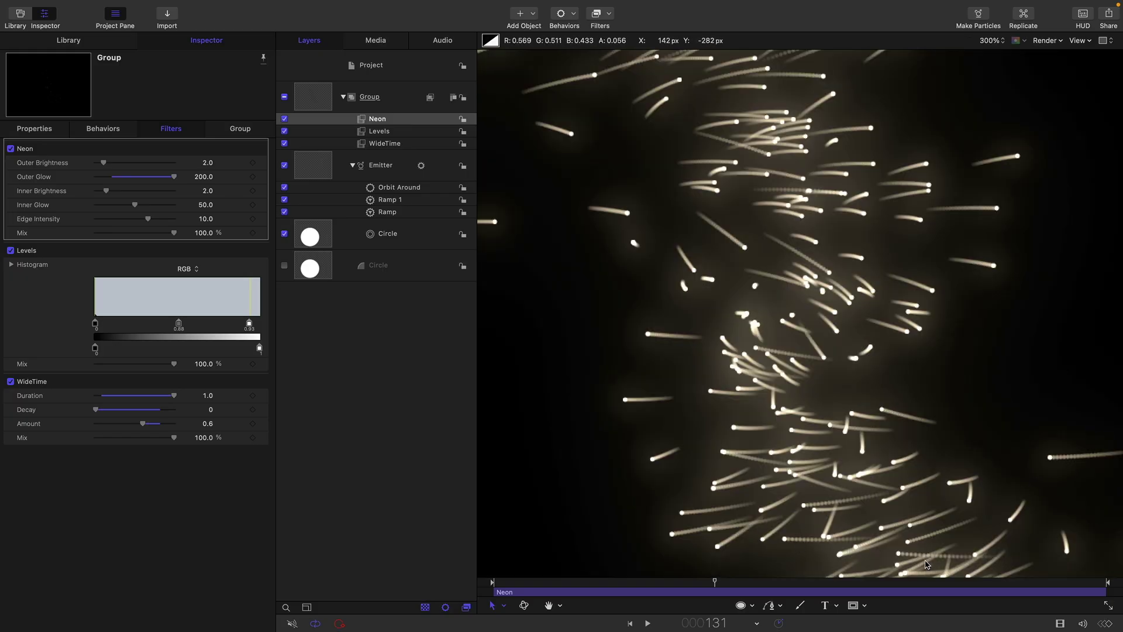
left_click(1062, 42)
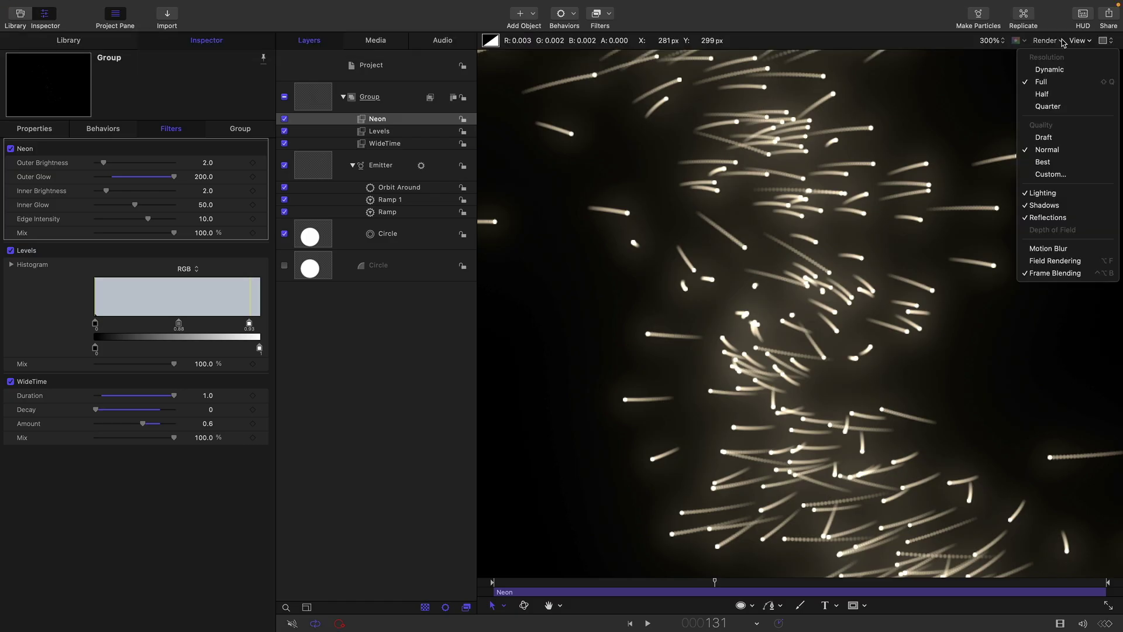
left_click(1040, 251)
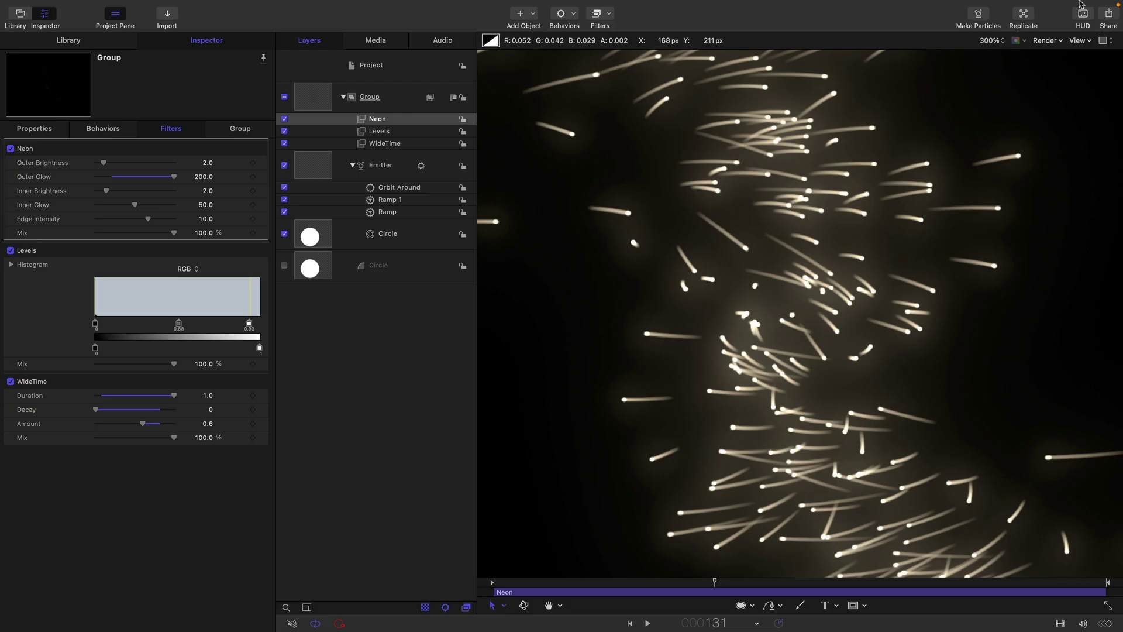
left_click(1061, 40)
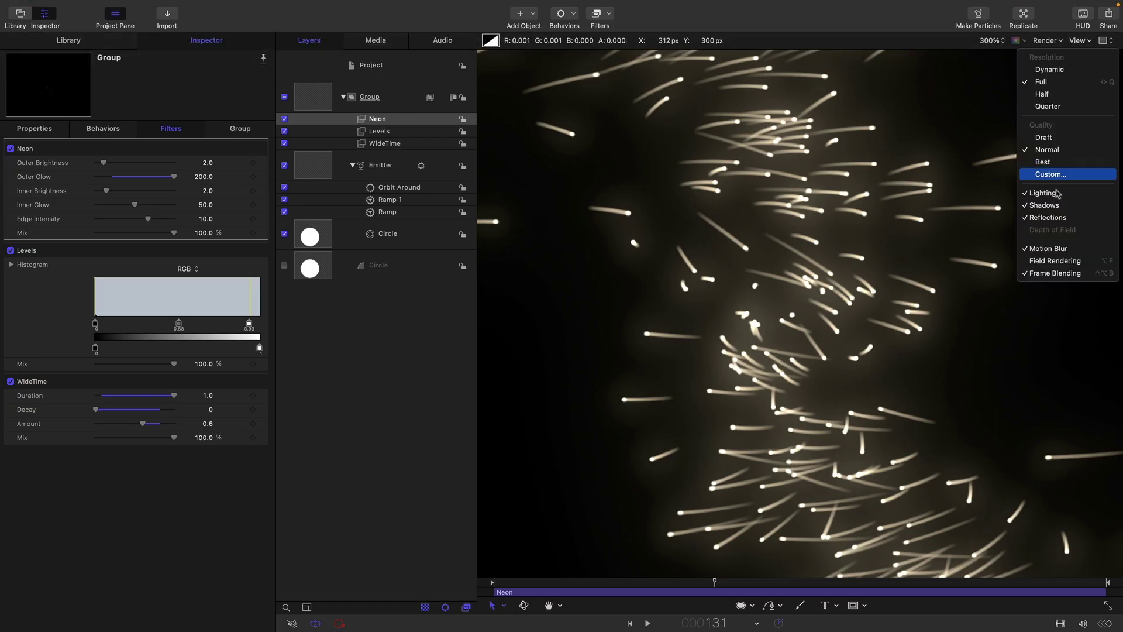
left_click(1021, 248)
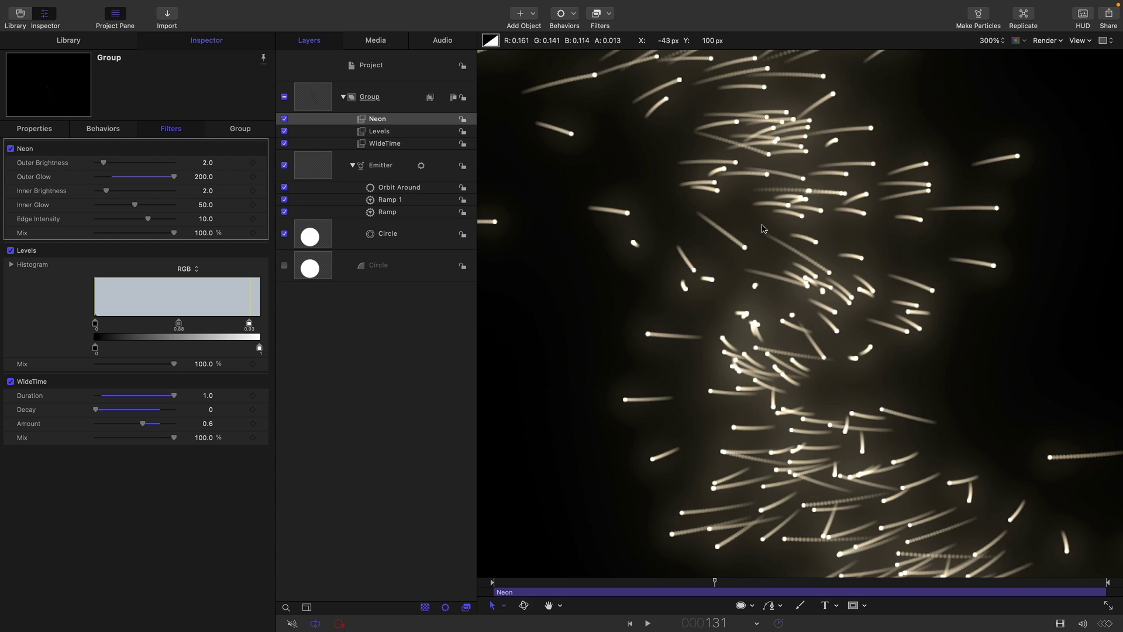
key("shift+z")
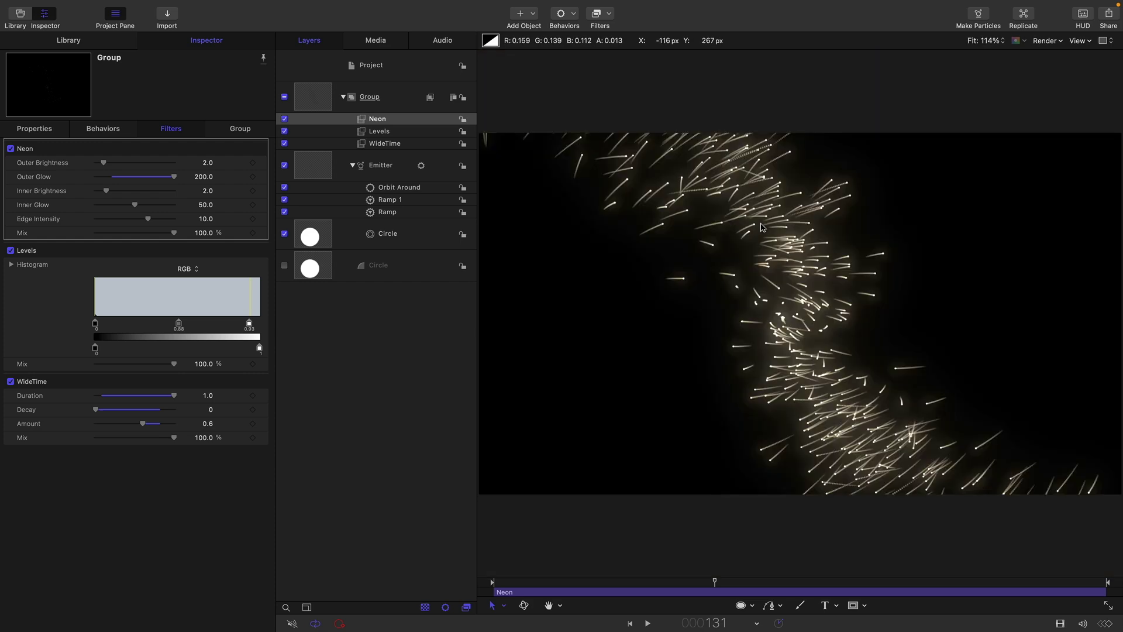
left_click_drag(714, 582, 468, 566)
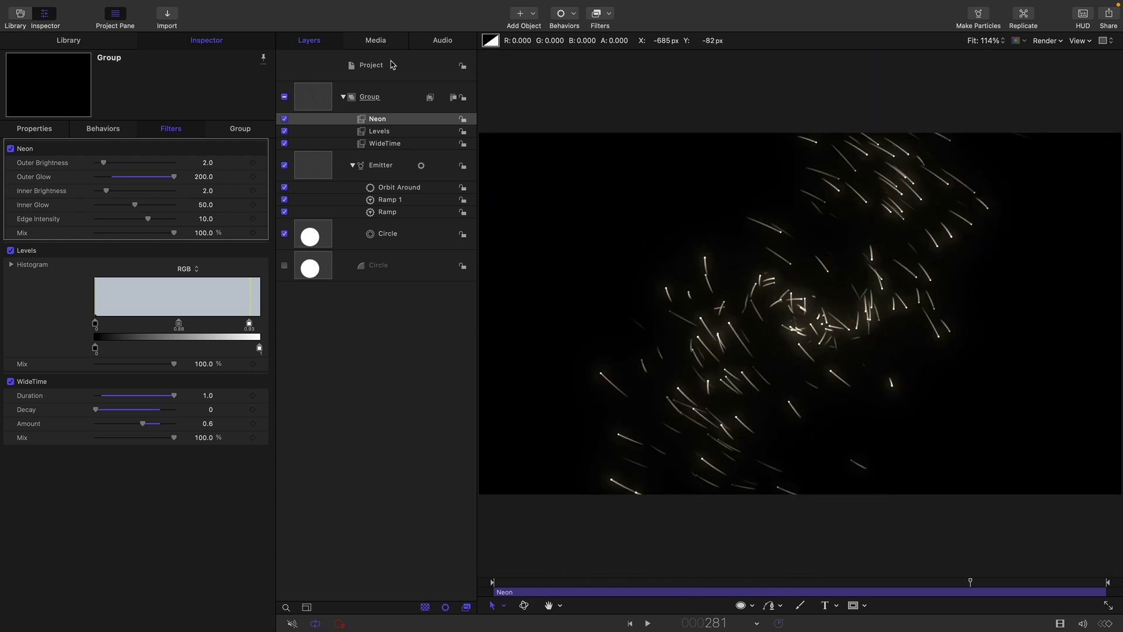
- Make a new empty Group 1 and drop a Library Lens Flare generator into it
left_click(392, 64)
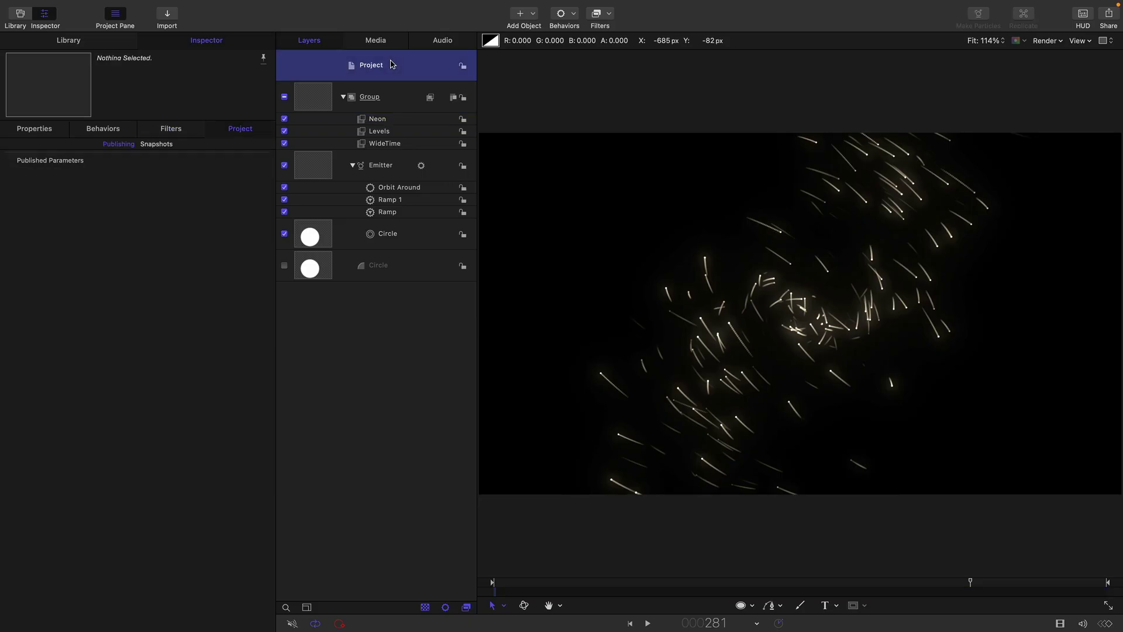
left_click(161, 6)
left_click(167, 26)
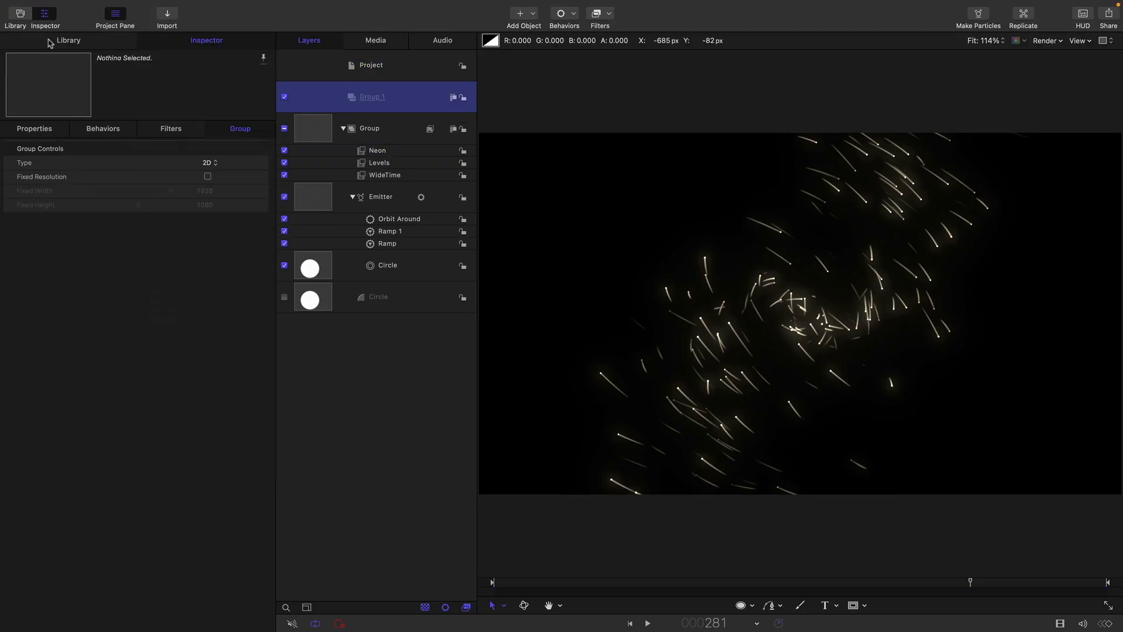
left_click(57, 43)
left_click(35, 163)
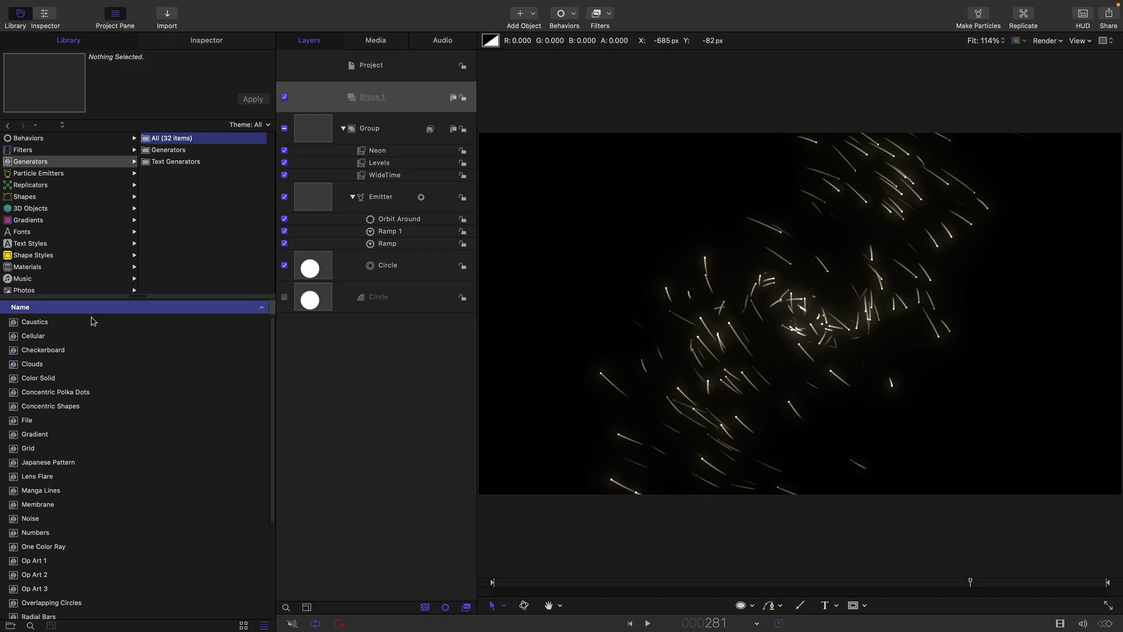
left_click_drag(13, 477, 381, 99)
left_click(194, 40)
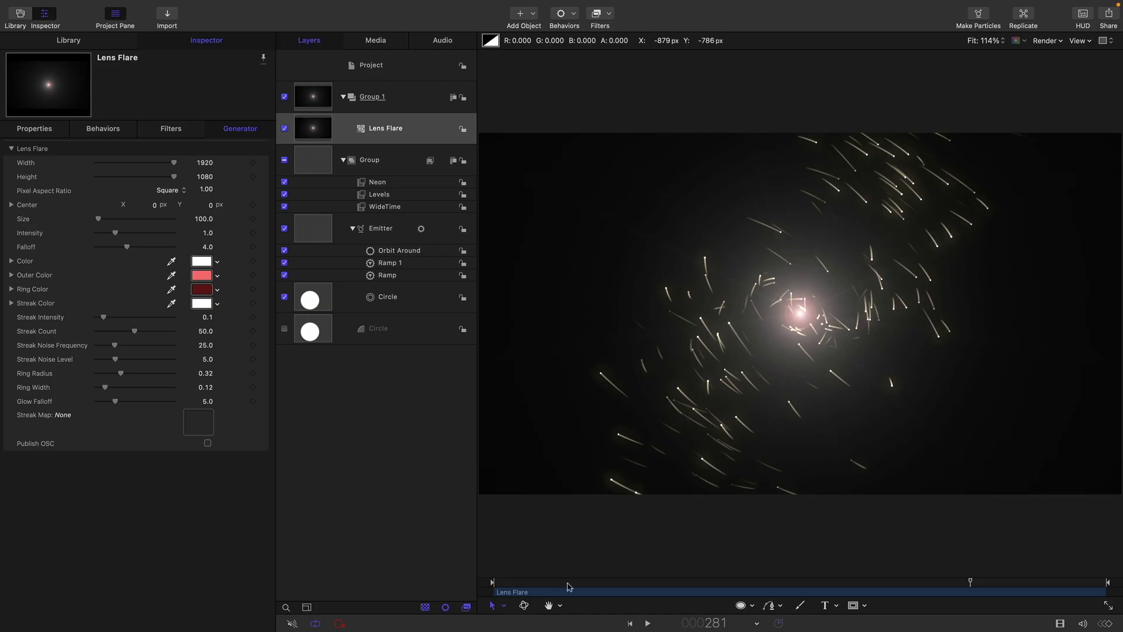
- Keyframe the flare's Size and Intensity, with Intensity 3.0 and Size dragged to 0 at frame 1
key("Home")
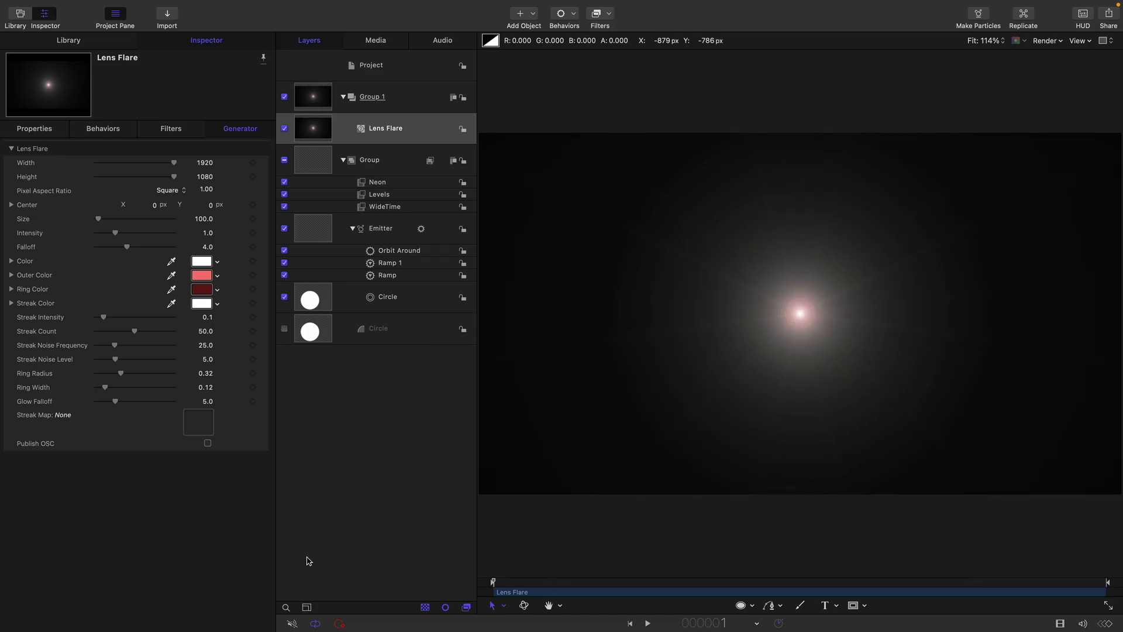
key("space")
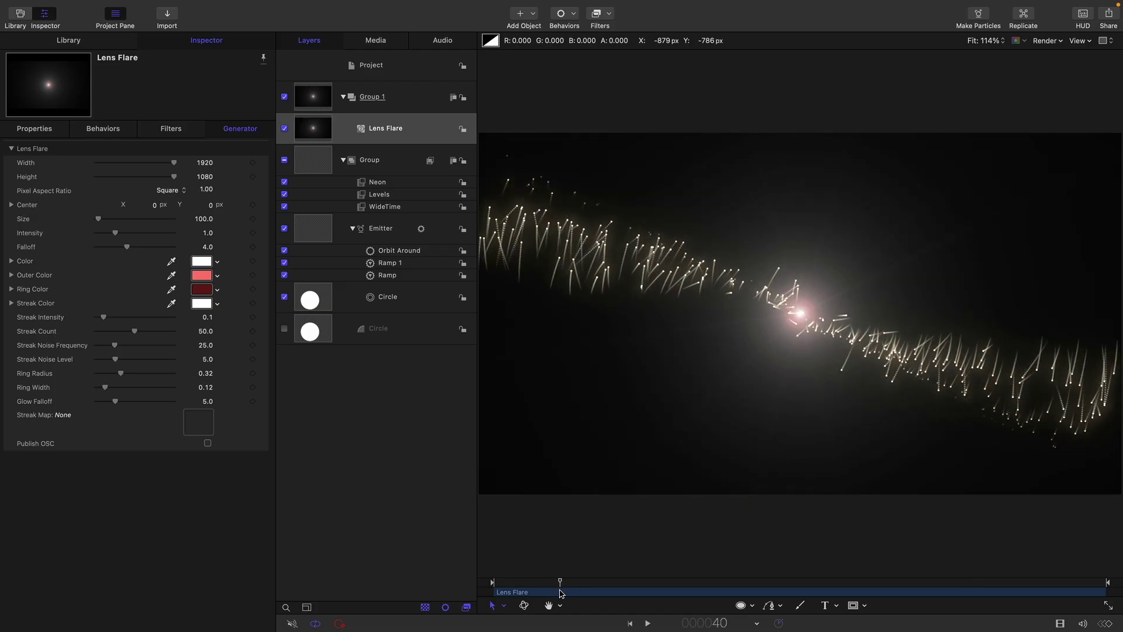
left_click(253, 220)
left_click(253, 233)
left_click(207, 233)
type("3")
key("Return")
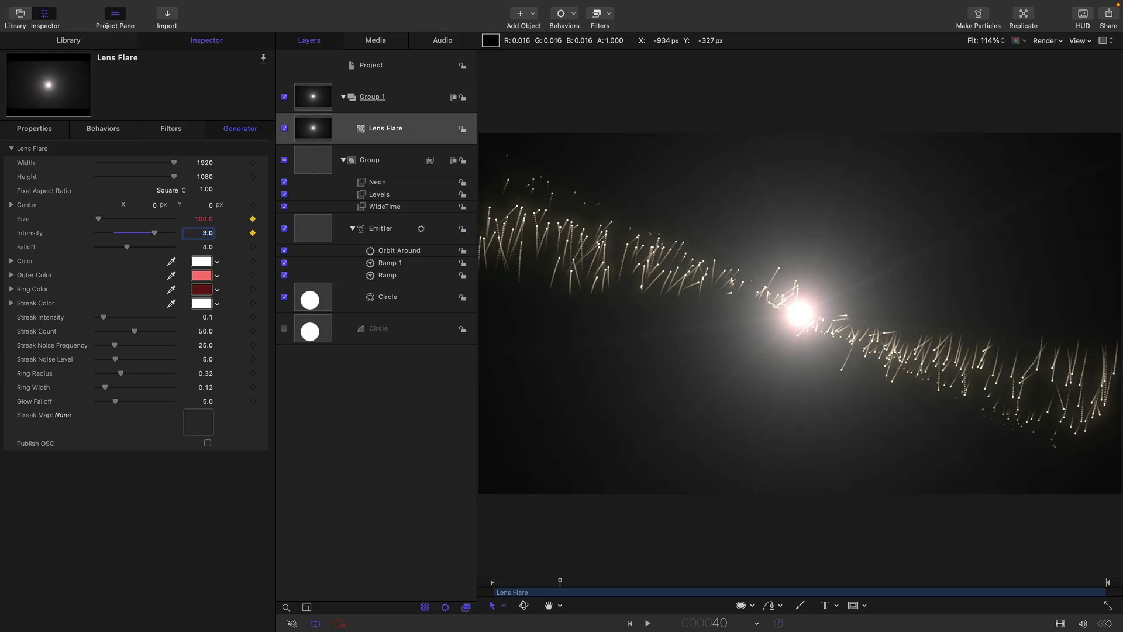
left_click(630, 624)
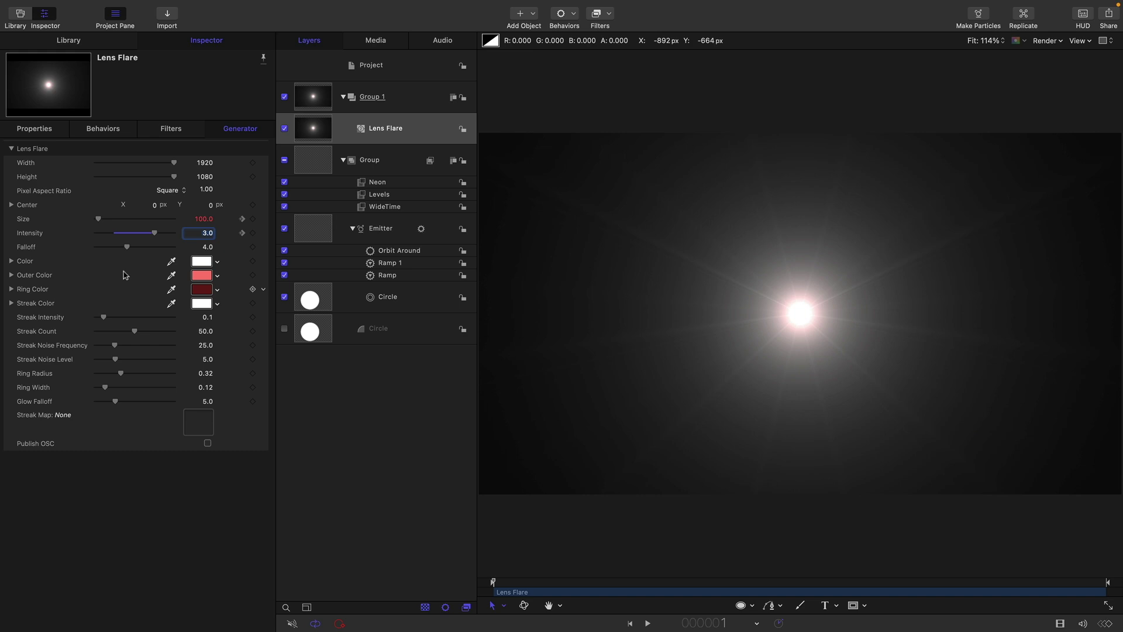
left_click_drag(99, 220, 19, 237)
- At frame 250, keyframe new flare Size and Intensity values, then scrub back to preview
key("ctrl+p")
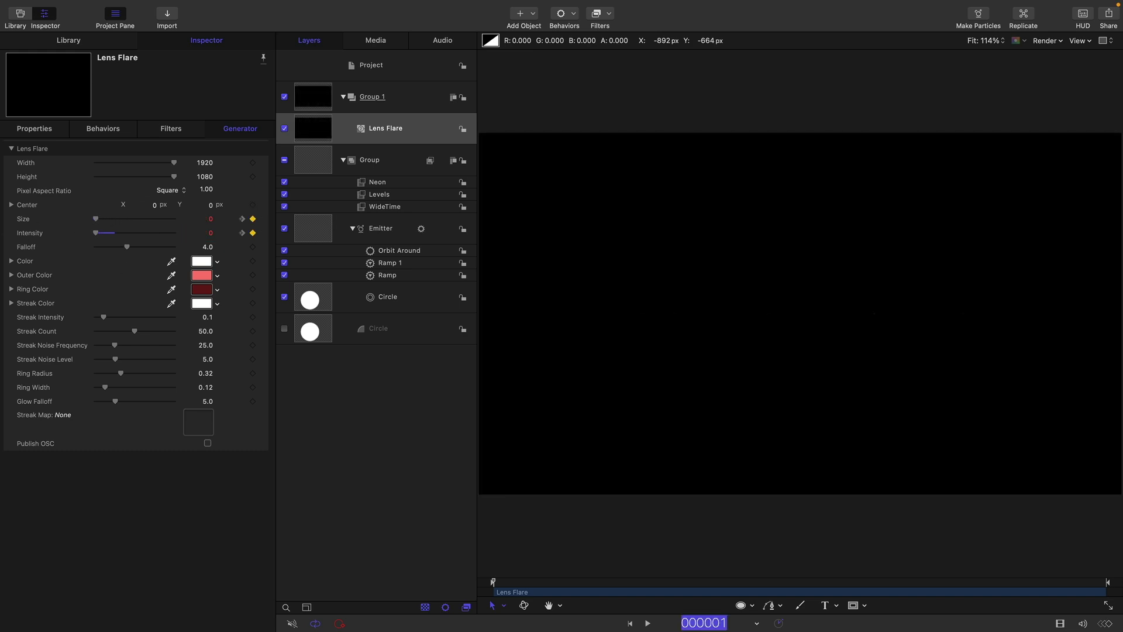
type("250")
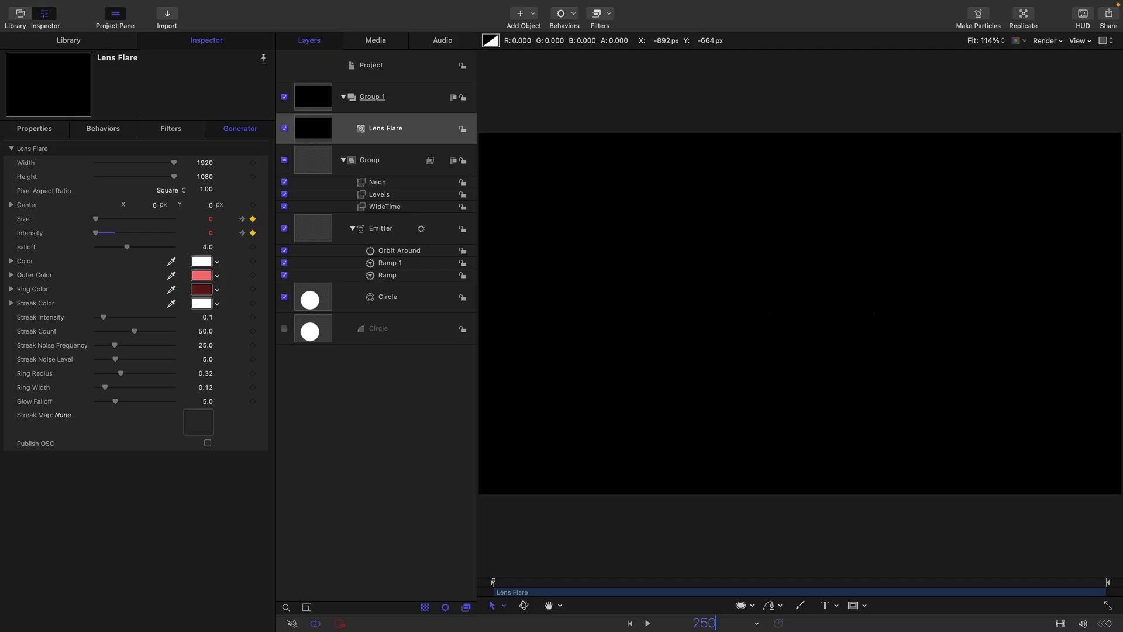
key("Return")
left_click_drag(97, 220, 12, 223)
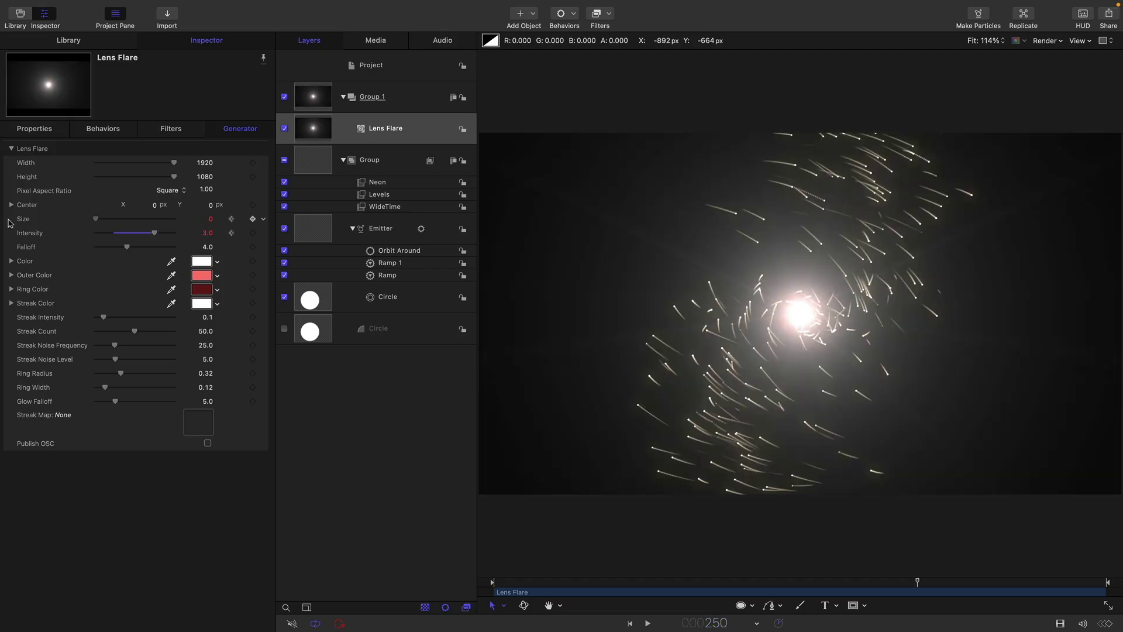
left_click_drag(155, 232, 3, 234)
left_click_drag(659, 582, 627, 603)
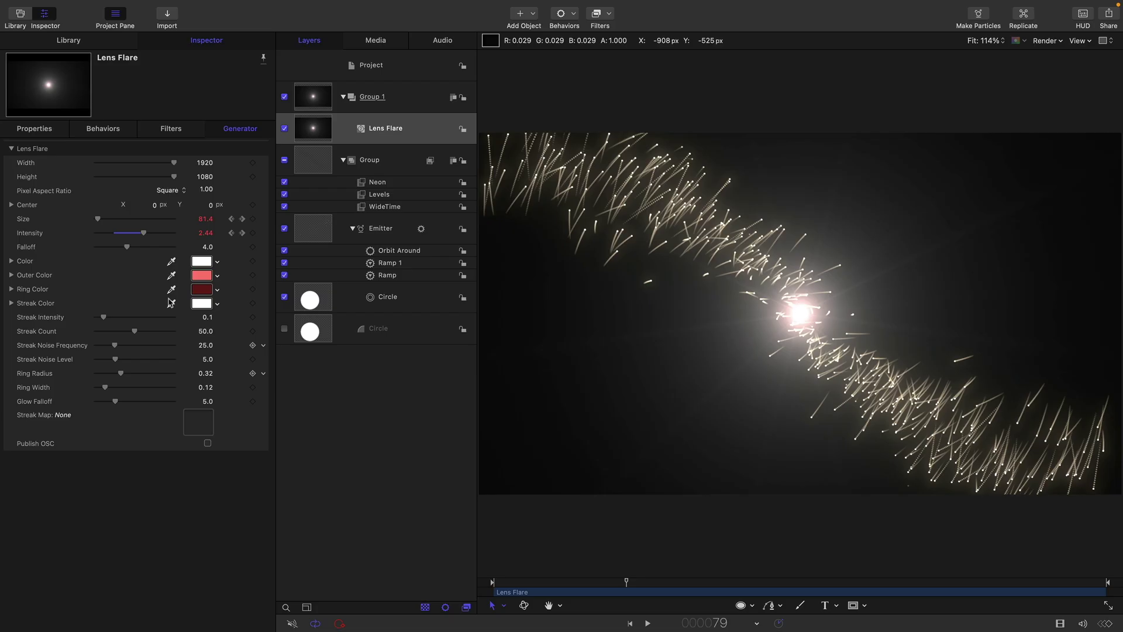
- Give the Lens Flare a peach colour, Ring Radius 0 and Falloff 2.0
left_click(201, 262)
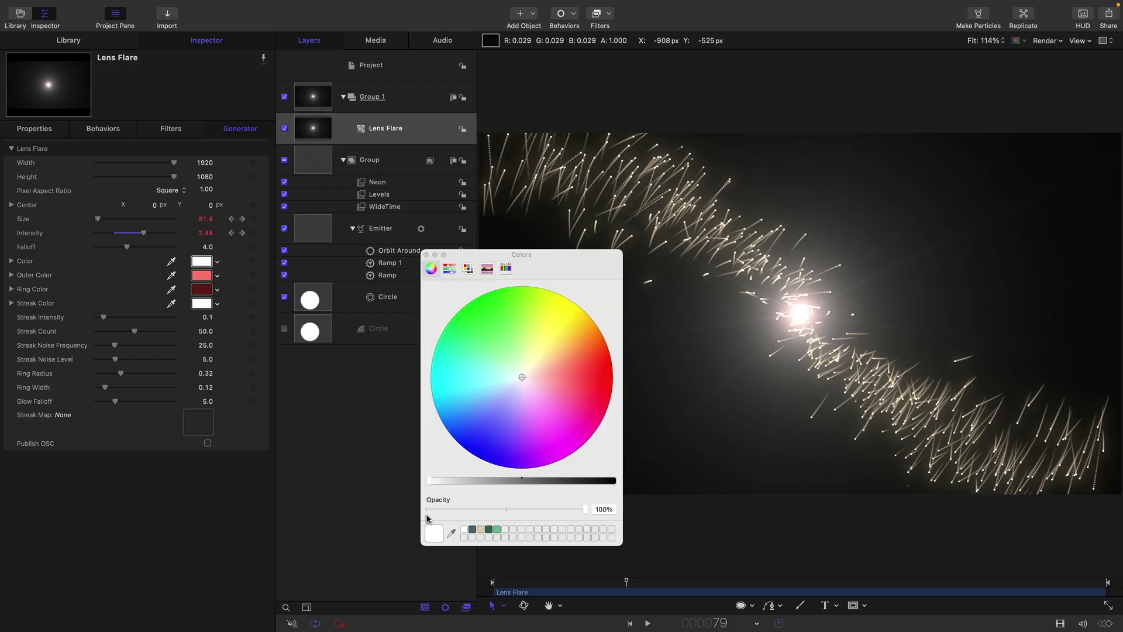
left_click(536, 367)
left_click(425, 254)
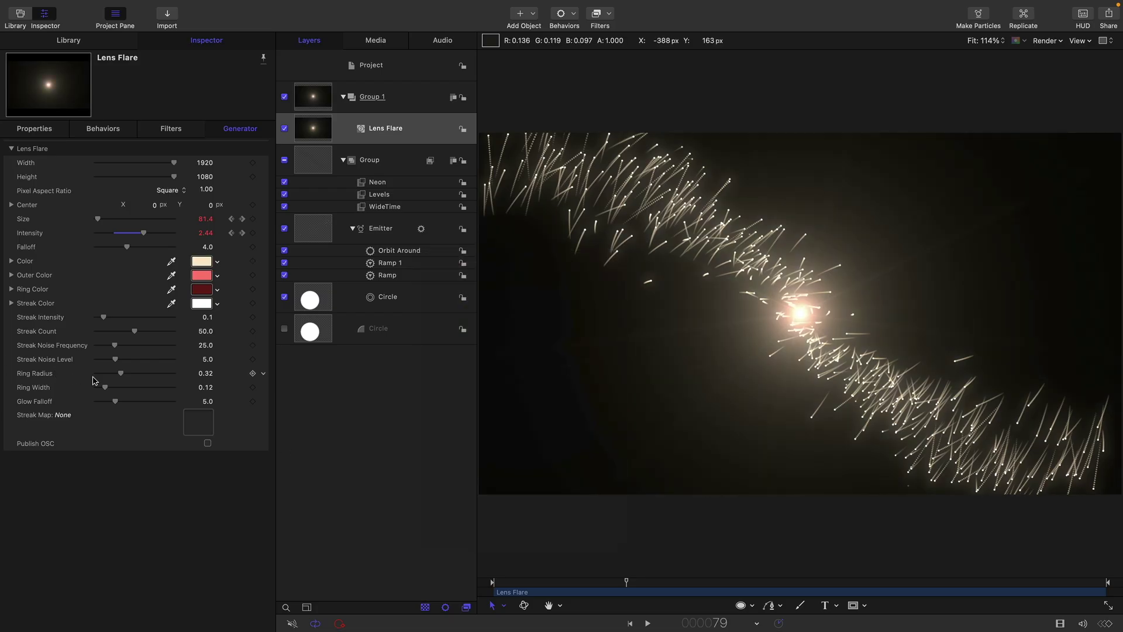
left_click_drag(123, 376, 64, 379)
left_click(206, 248)
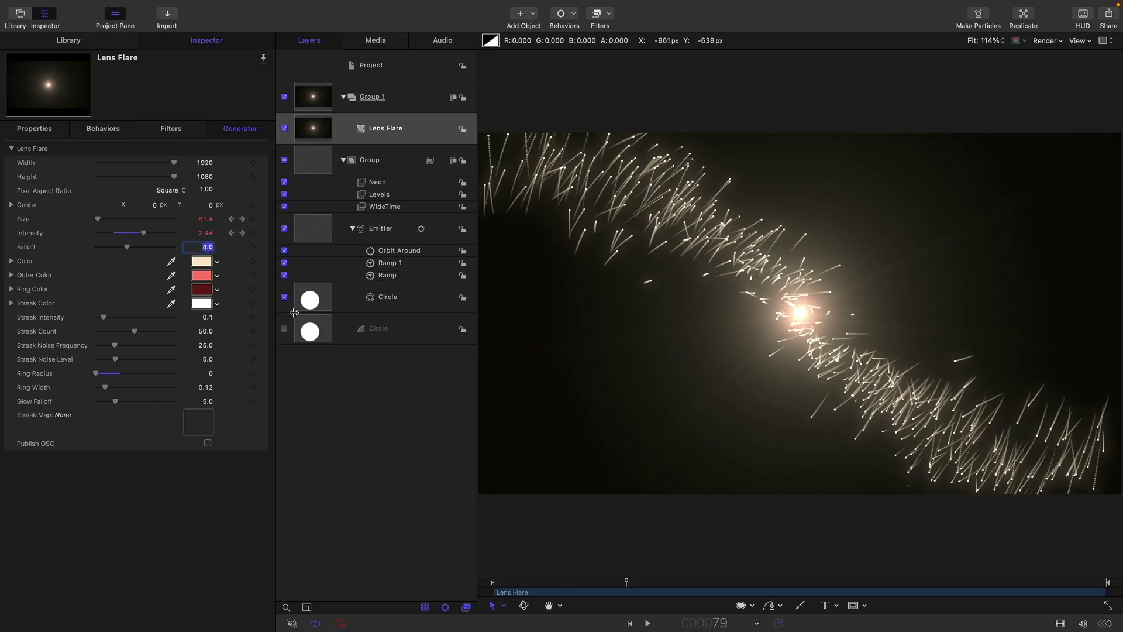
type("2")
key("Return")
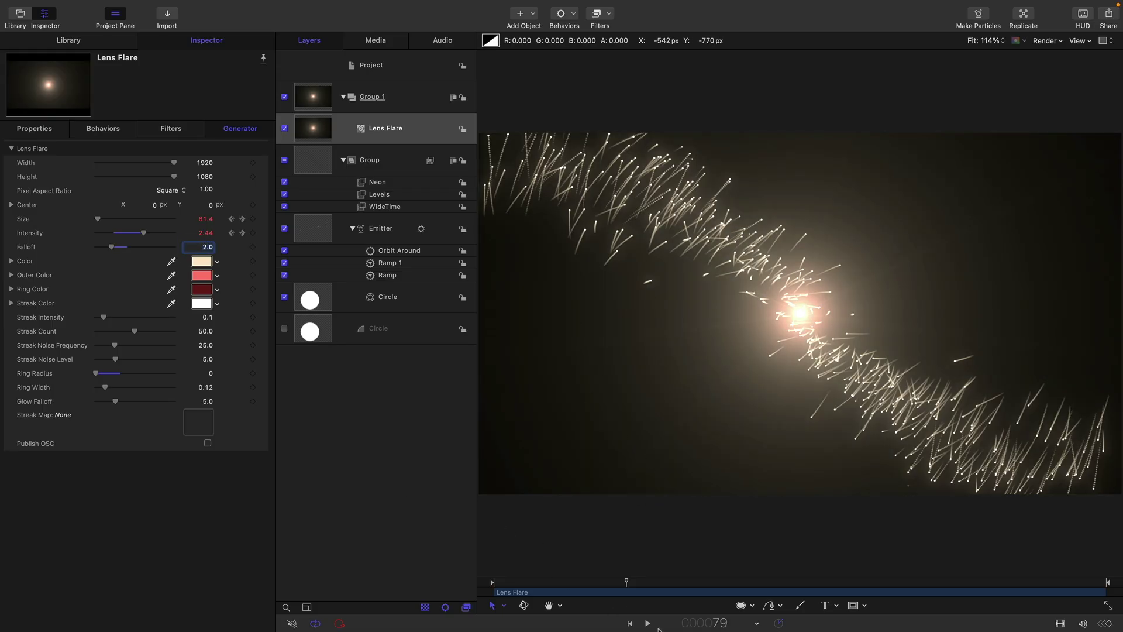
- Apply Stylize > Add Noise to Group 1 with Type Blue Noise and Mix 10
left_click(312, 103)
left_click(609, 13)
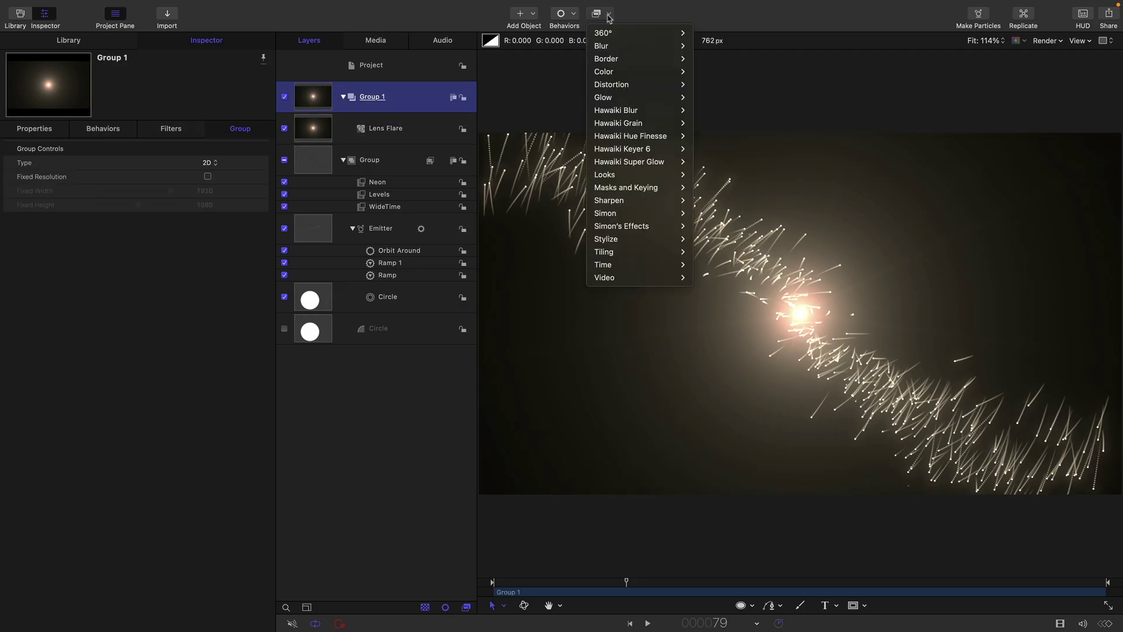
mouse_move(672, 239)
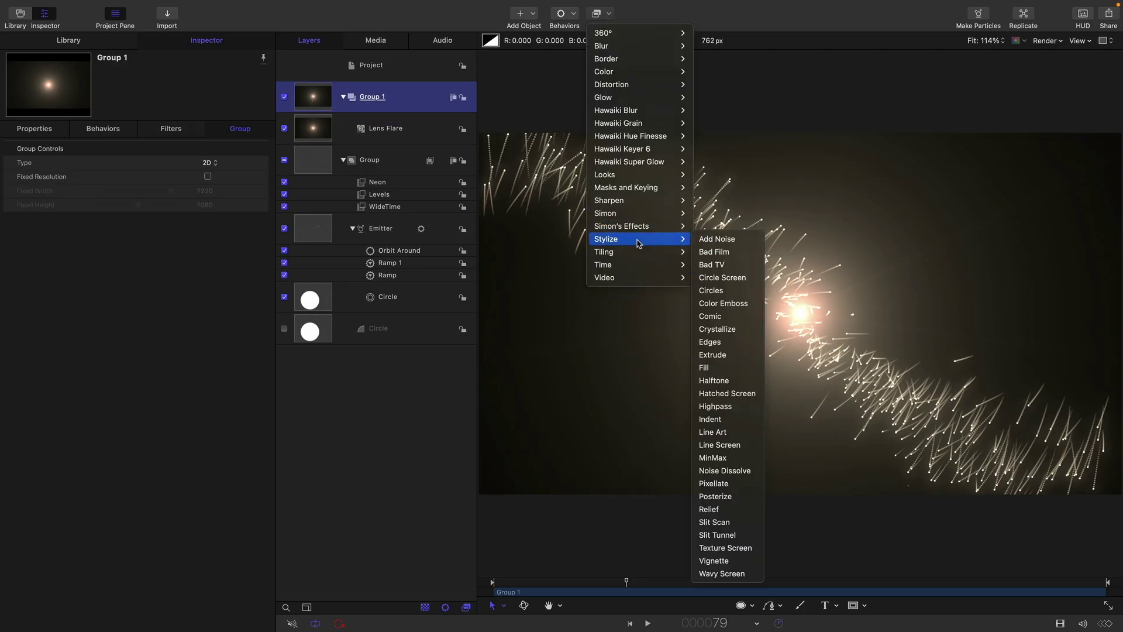
left_click(750, 243)
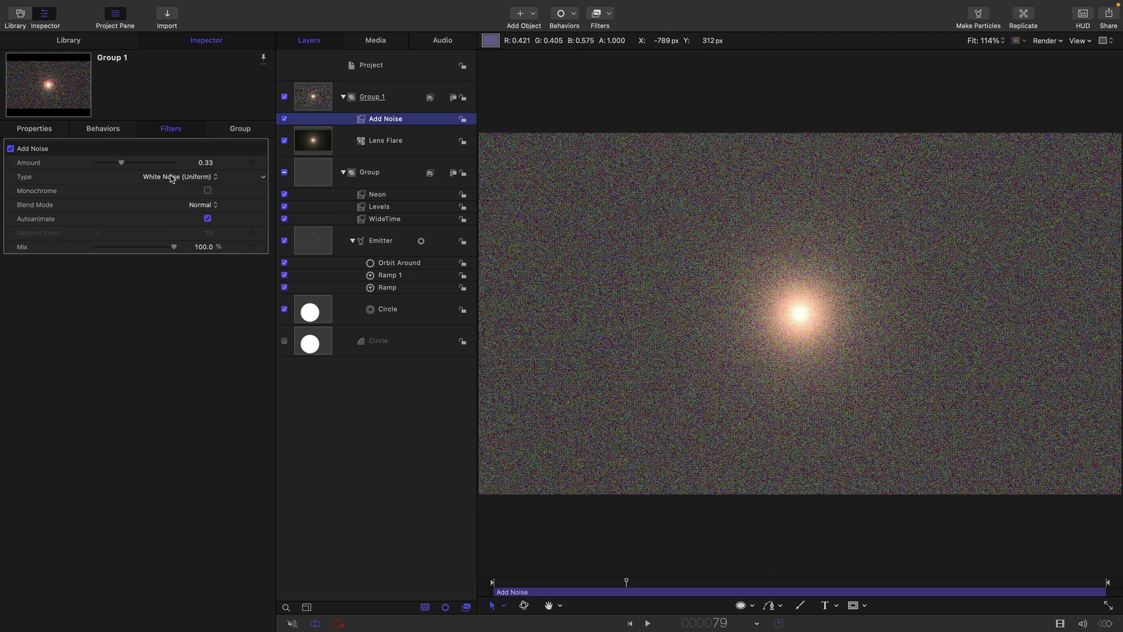
left_click(172, 179)
left_click(222, 204)
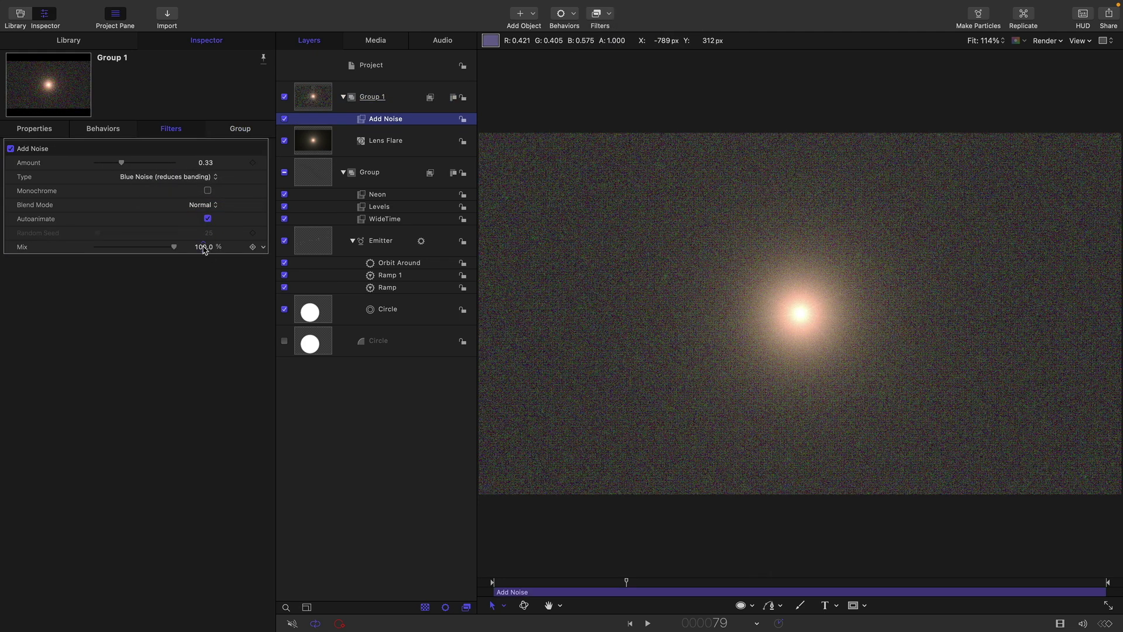
left_click(204, 248)
type("10")
key("Return")
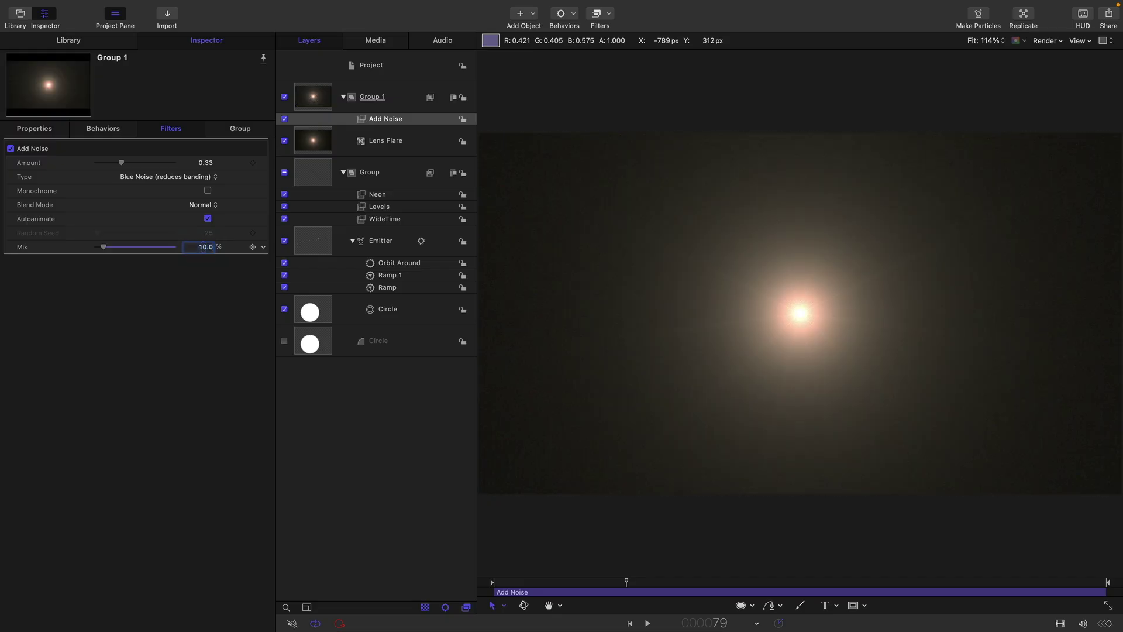
- Rewind and play the animation to preview the noise grain, then stop
left_click(629, 623)
left_click(647, 624)
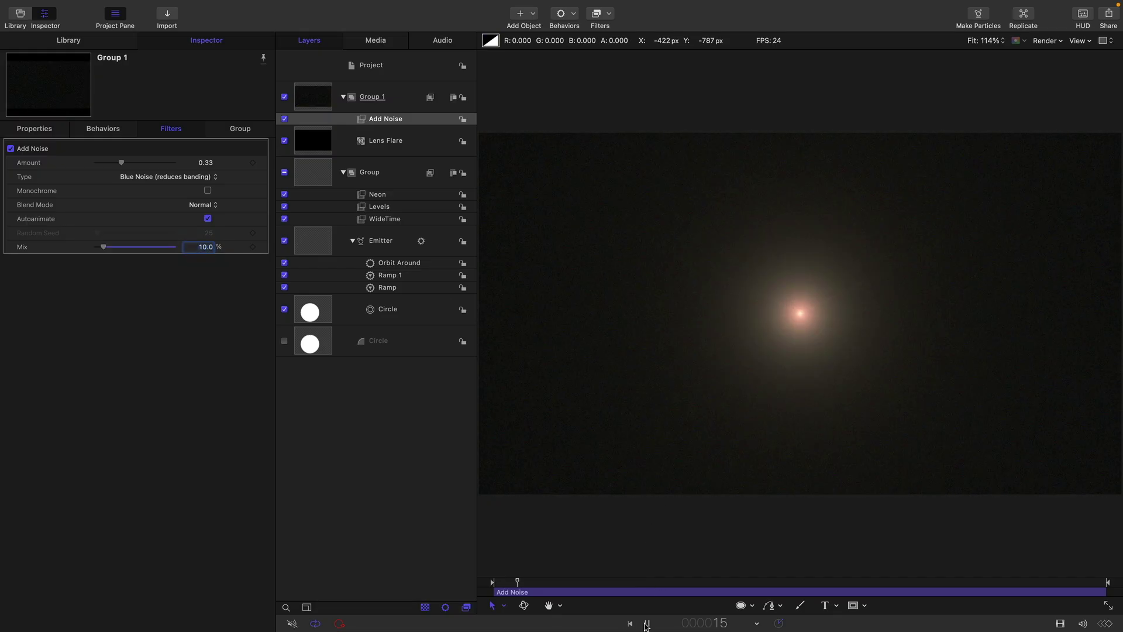
left_click(647, 624)
- Change Group 1's Blend Mode to Add in Properties and play from the start
left_click(308, 89)
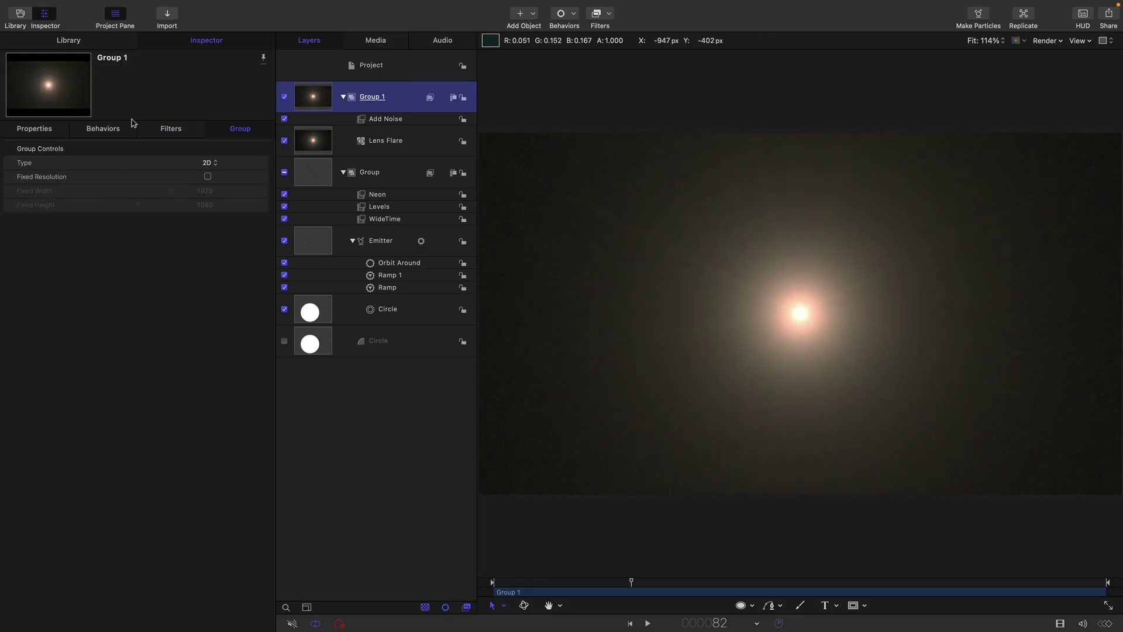
left_click(46, 131)
left_click(197, 319)
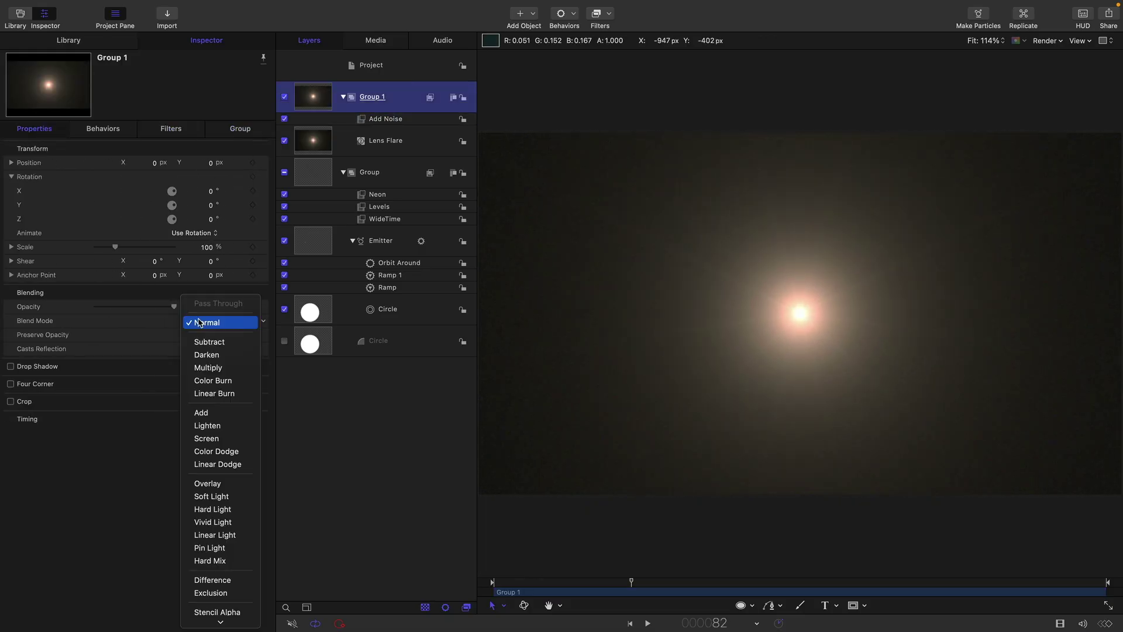
left_click(207, 414)
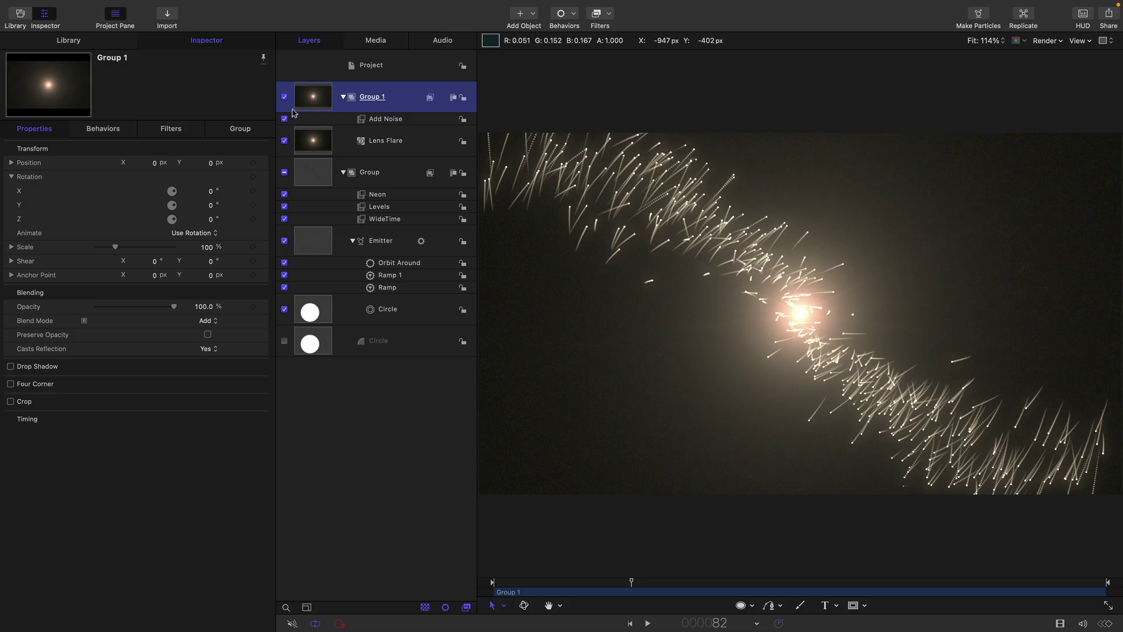
left_click(630, 624)
left_click(647, 624)
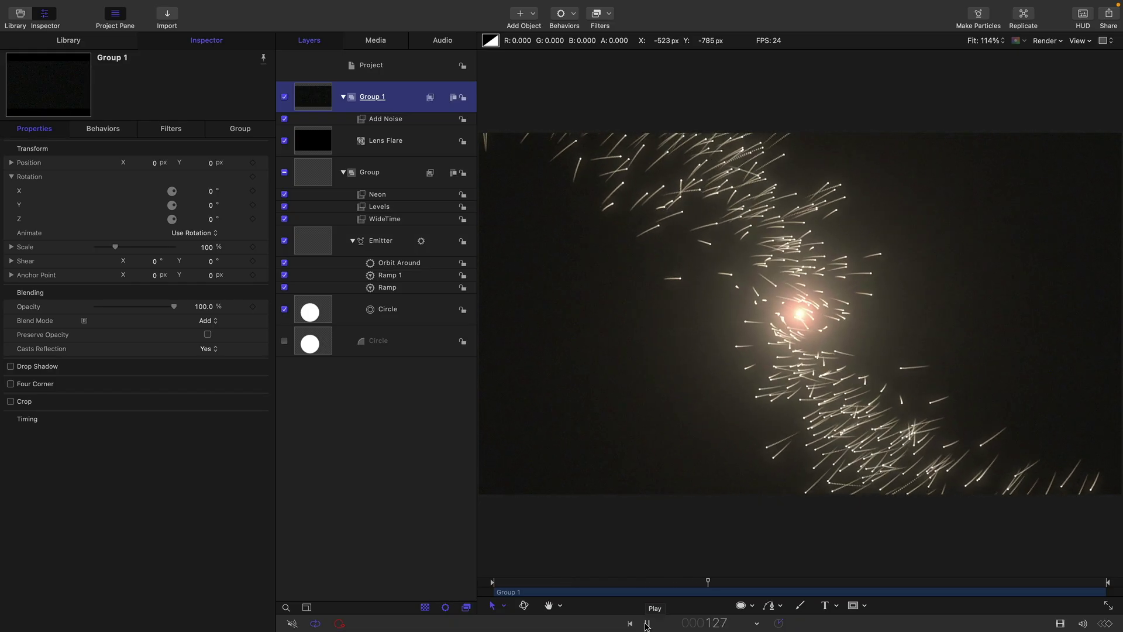
- Set the Emitter's Orbit Around Falloff Rate to 5 and scrub the timeline to preview
left_click(647, 624)
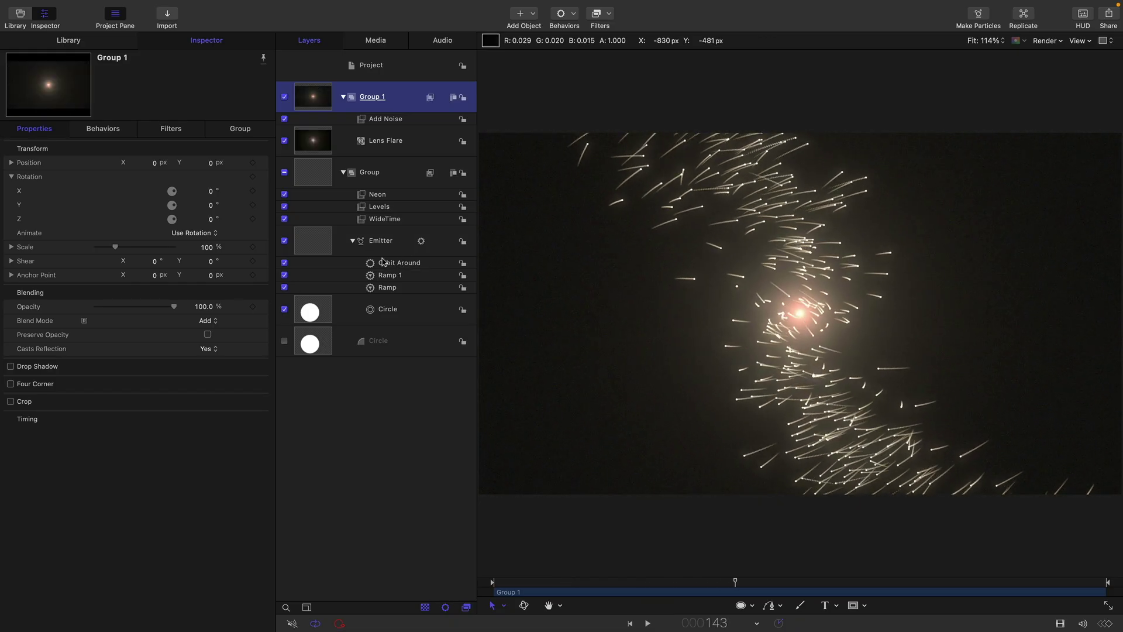
left_click(387, 288)
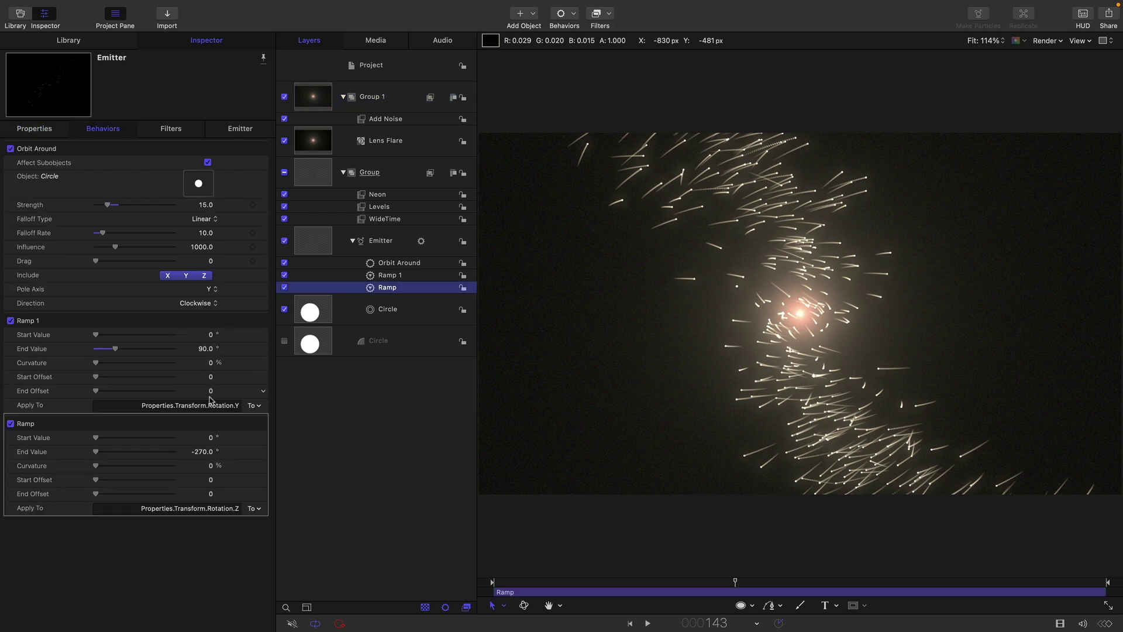
left_click(398, 262)
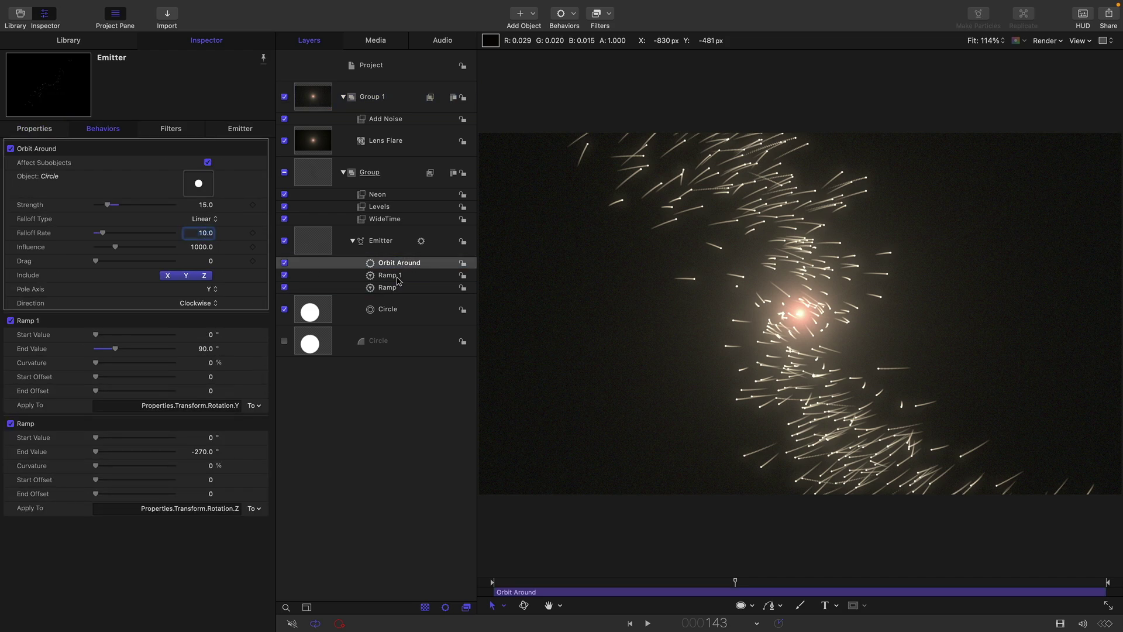
type("5")
key("Return")
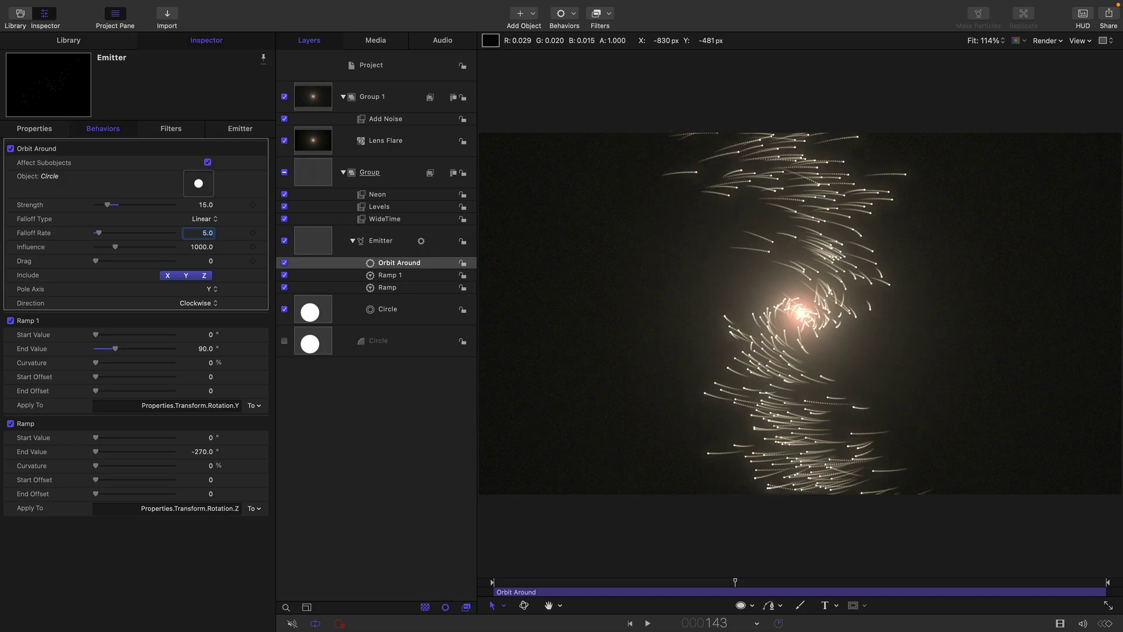
left_click_drag(550, 586, 721, 592)
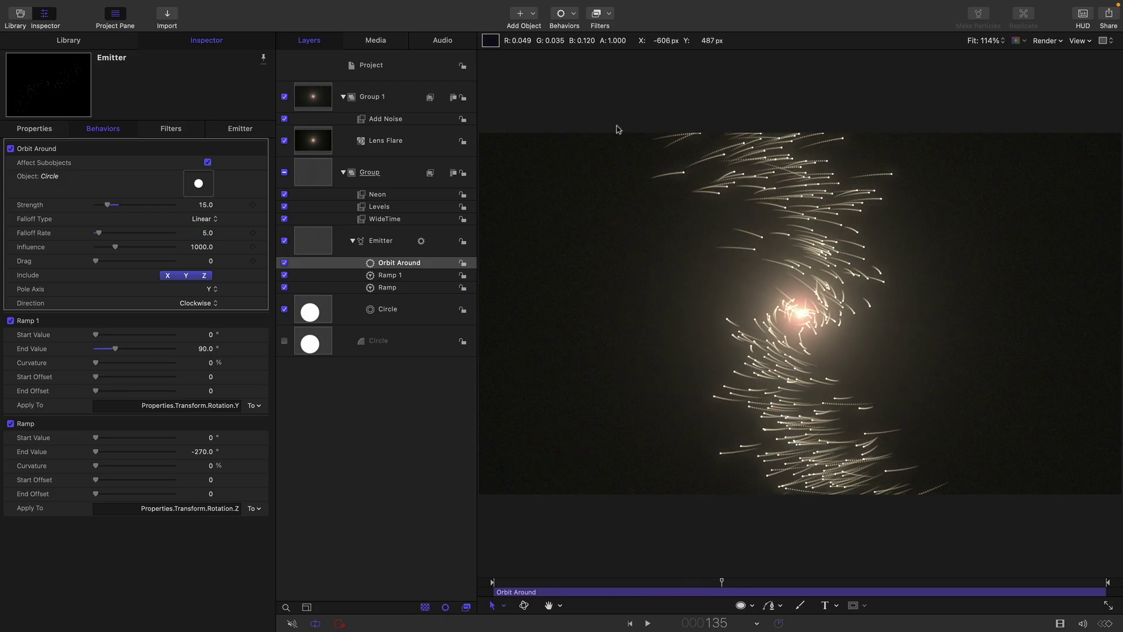
left_click(206, 233)
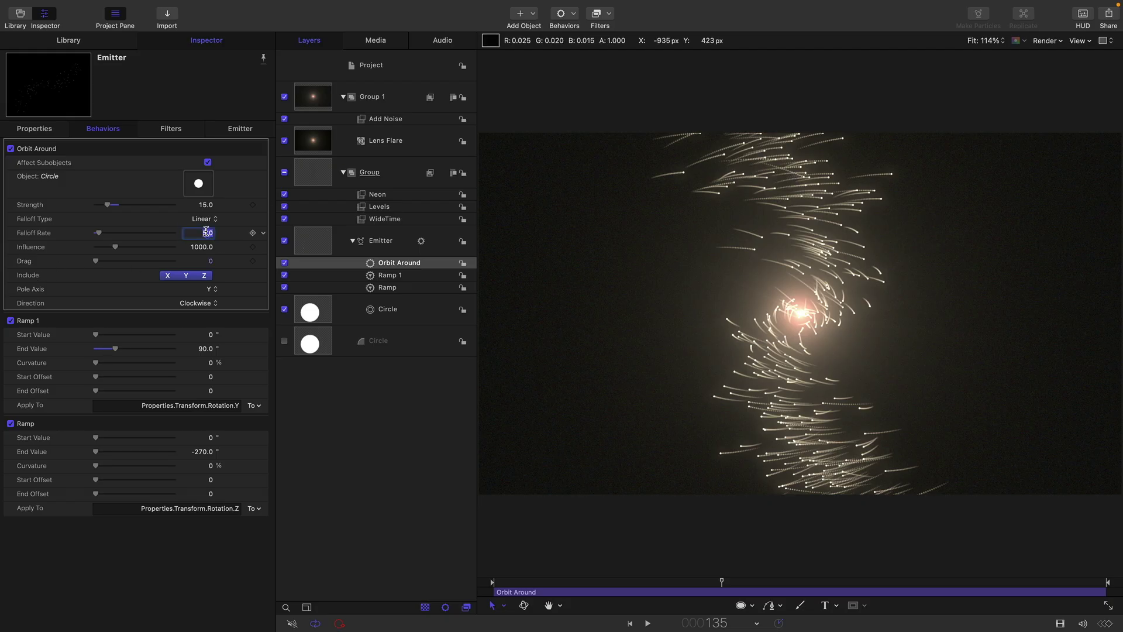